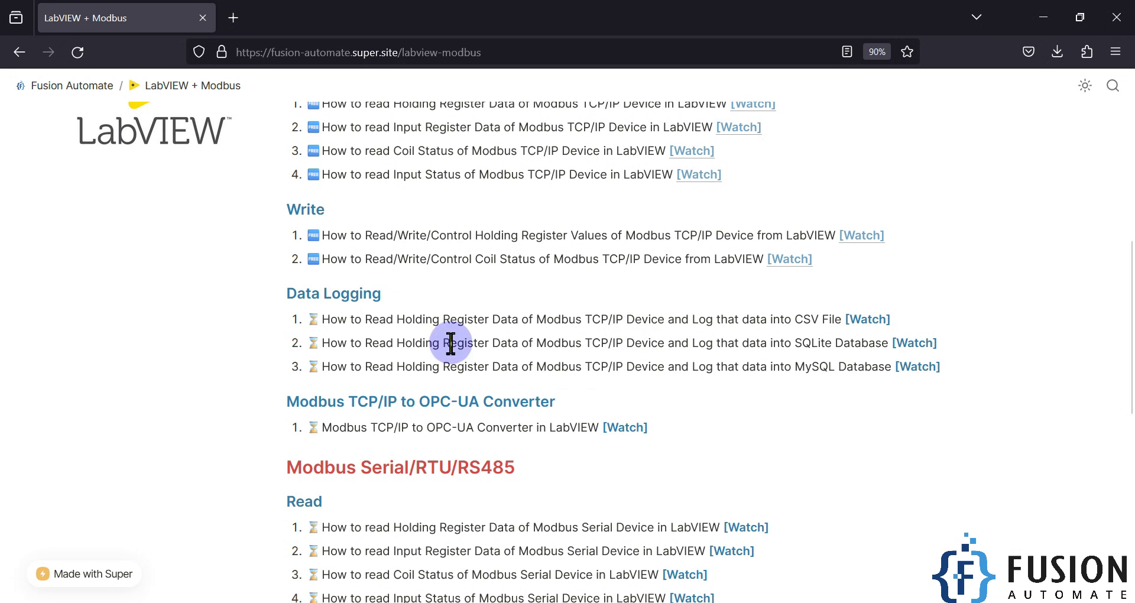
Highlight the 'Read Holding Register Data…CSV File' tutorial title, then minimize Firefox.
left_click_drag(366, 321, 525, 322)
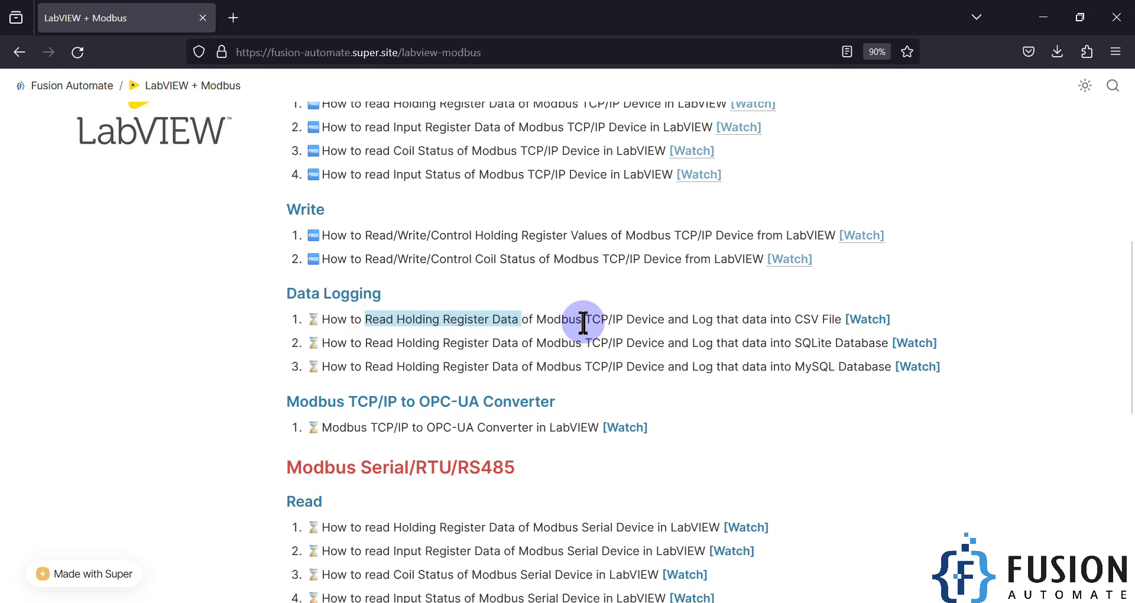
left_click(806, 318)
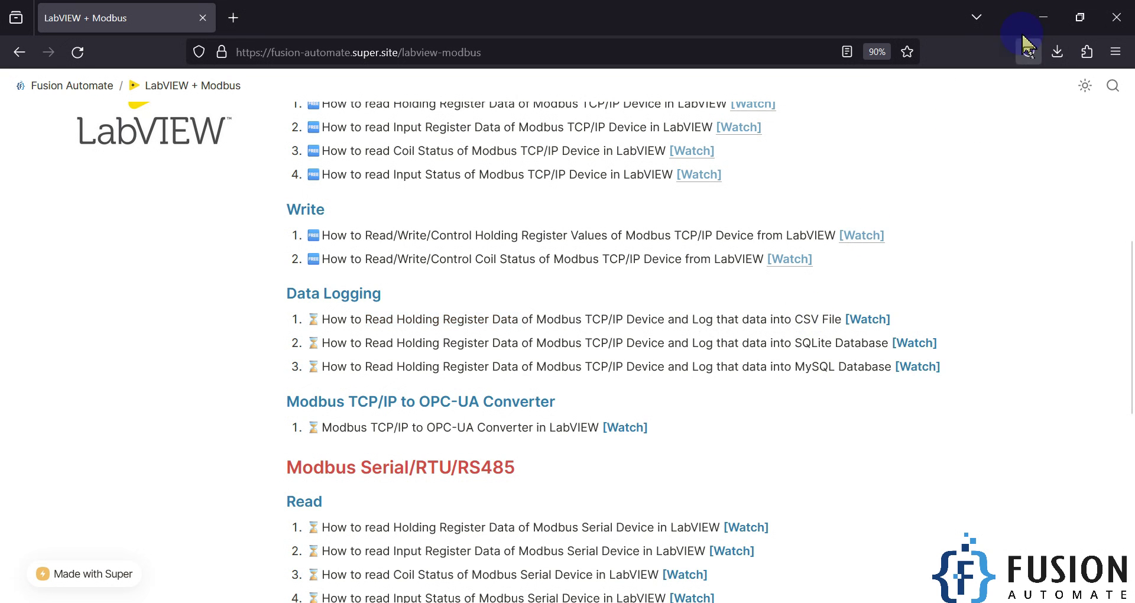
left_click(1043, 16)
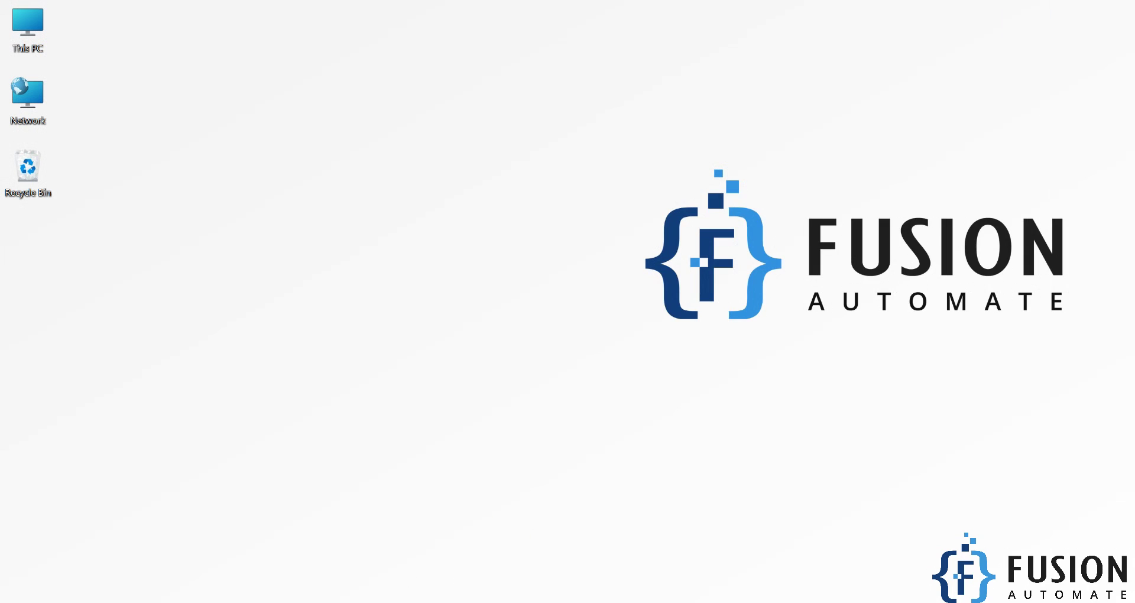
Define Modbus slave ID 1 with 03 Holding Register, address 0, quantity 10.
left_click(436, 602)
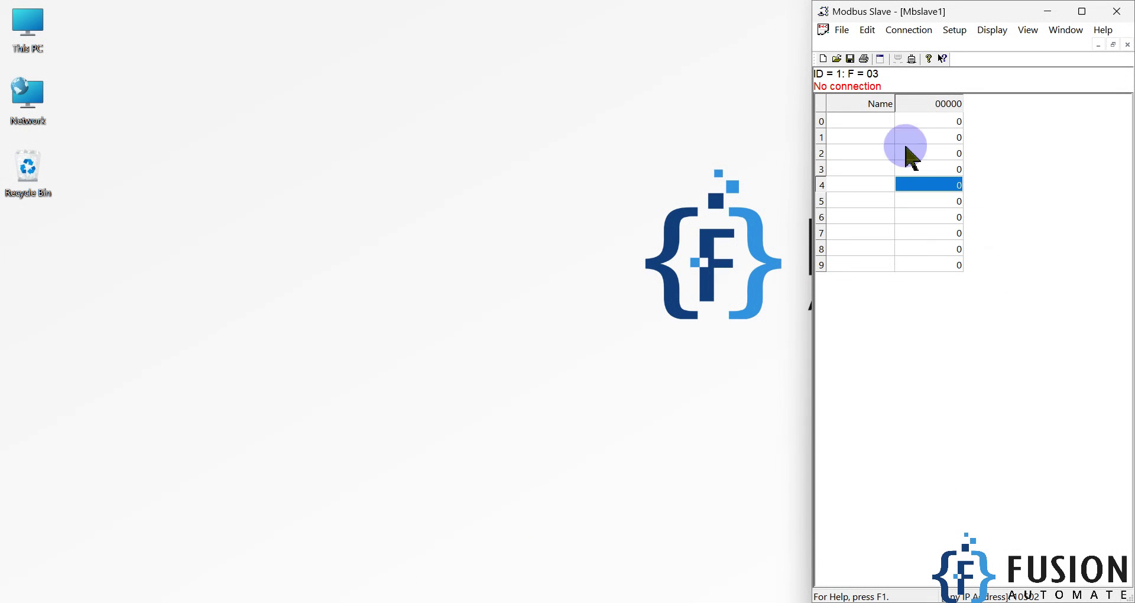
left_click(948, 33)
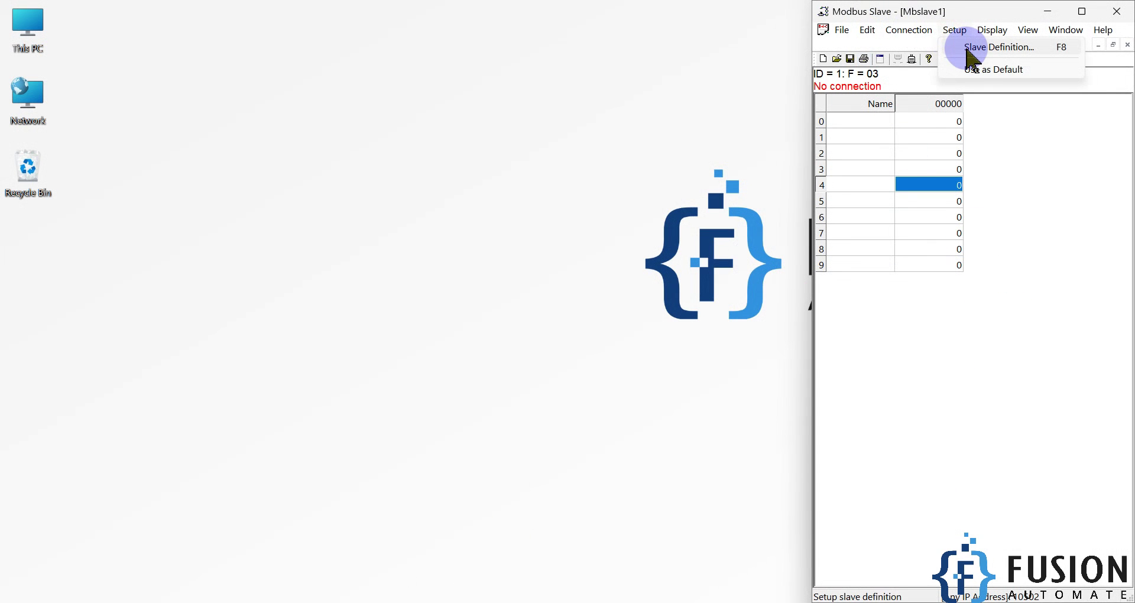
left_click(969, 48)
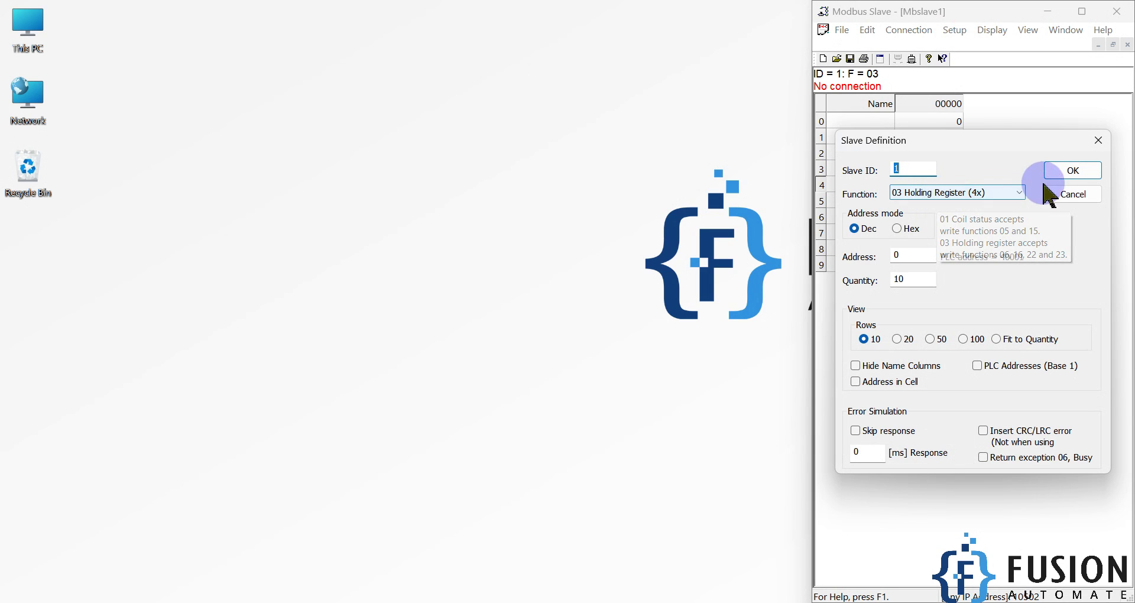
left_click(1063, 175)
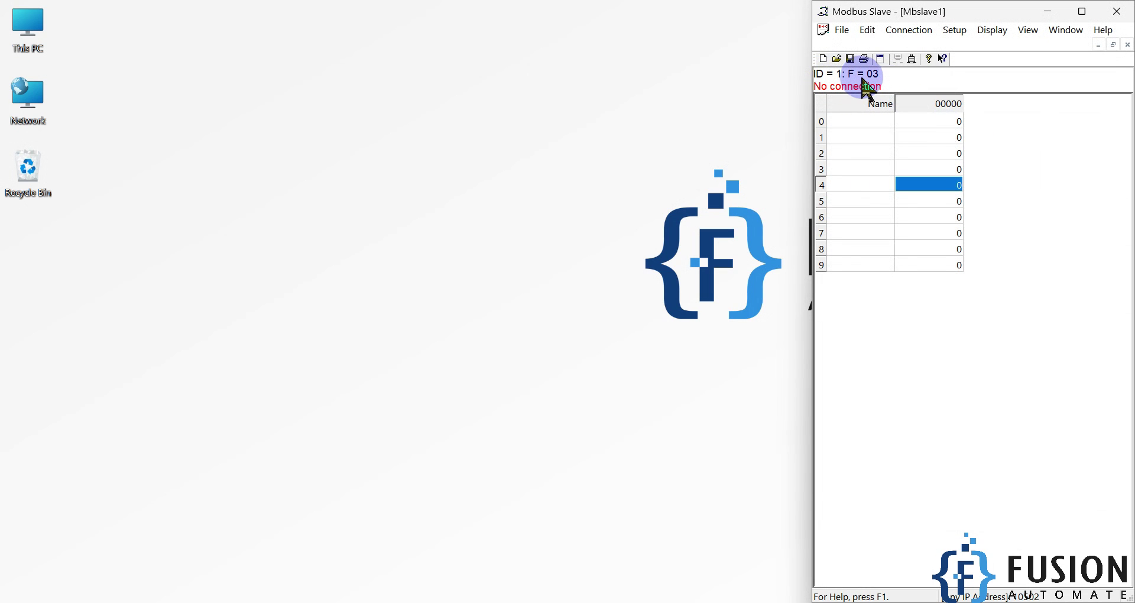
Connect Modbus Slave via Modbus TCP/IP on port 10502 with the LabVIEW panel alongside.
left_click(908, 31)
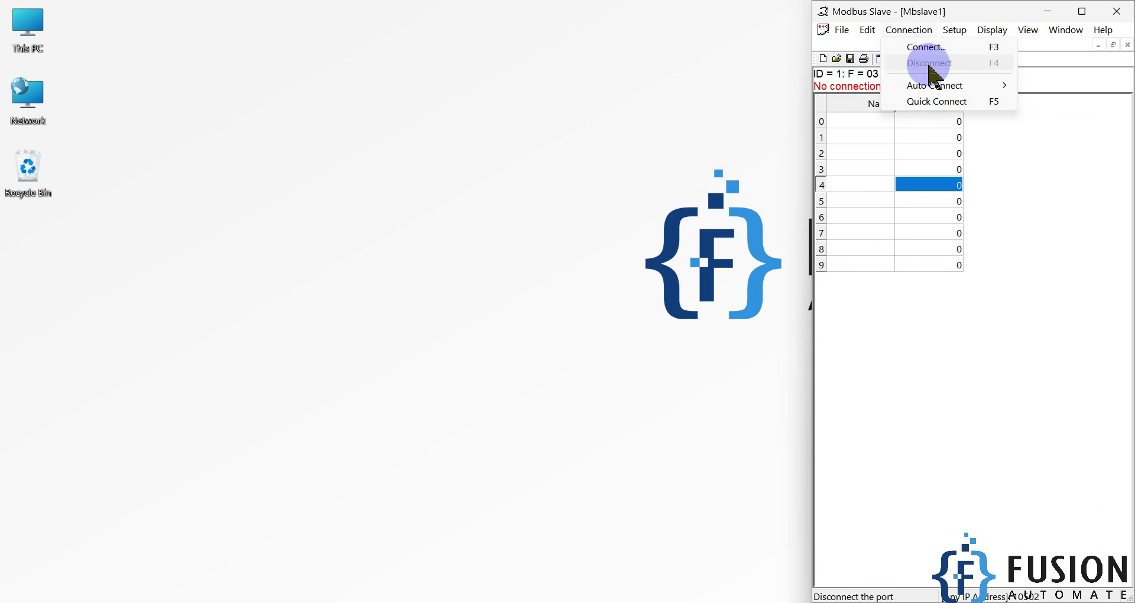
left_click(929, 49)
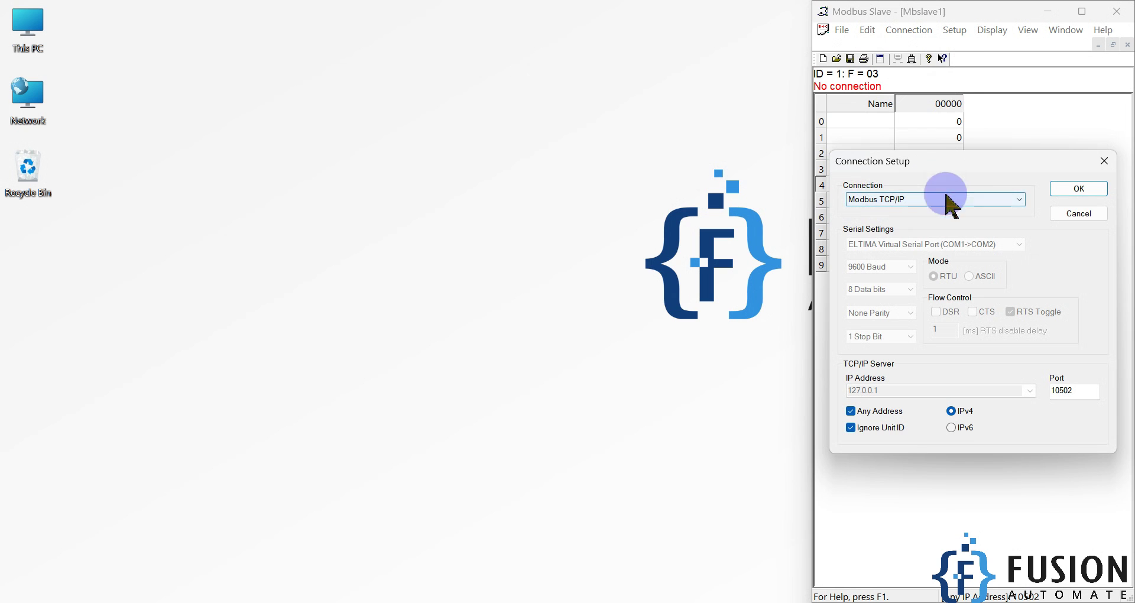
mouse_move(382, 602)
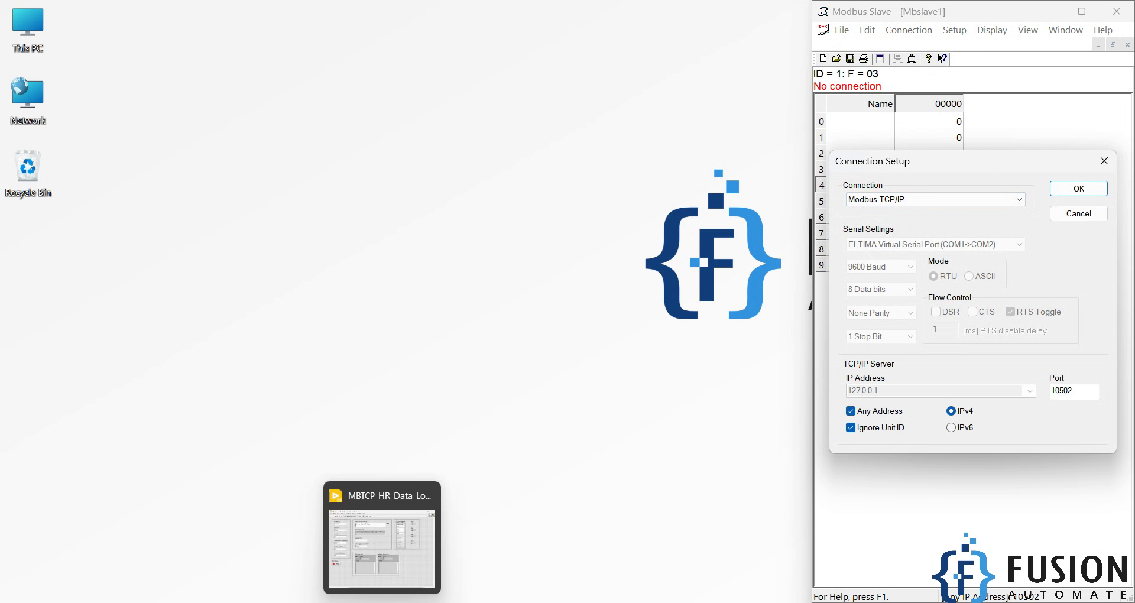
left_click(382, 547)
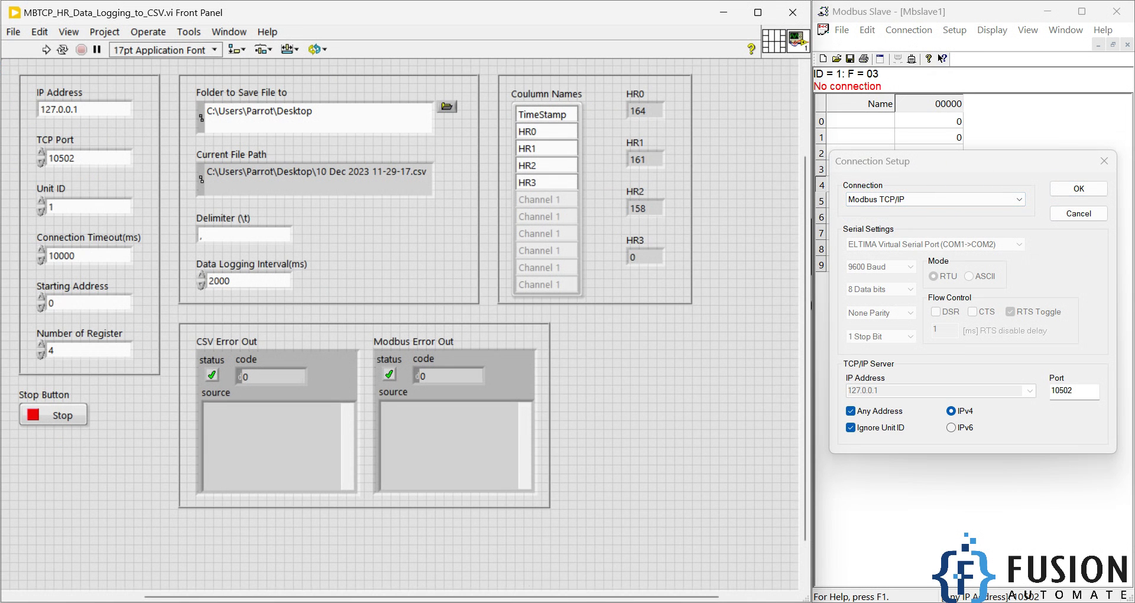
left_click(905, 200)
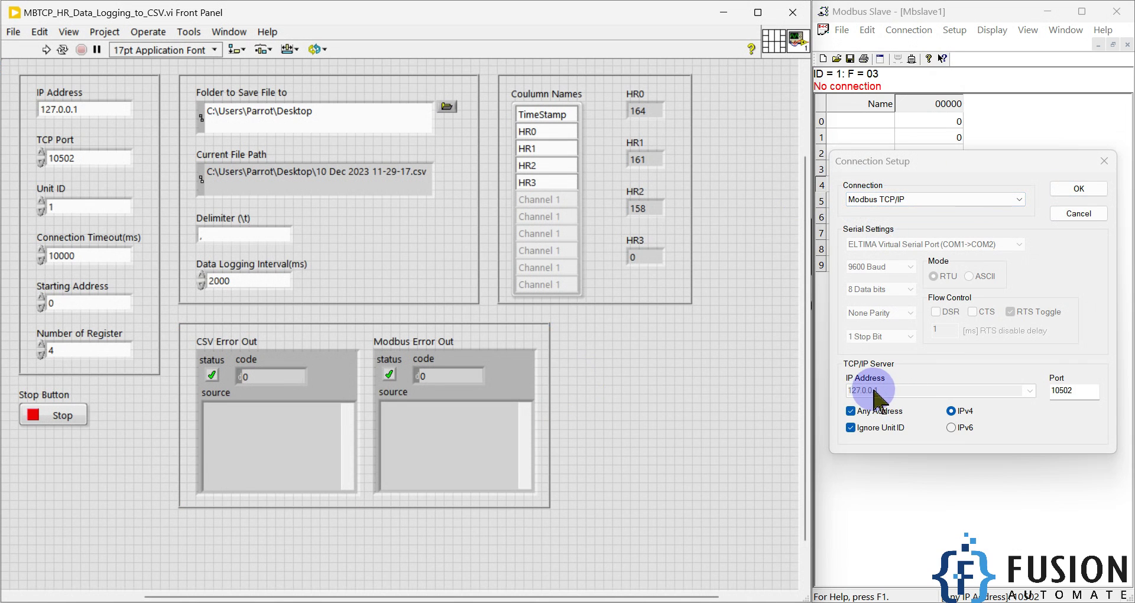
double_click(1057, 391)
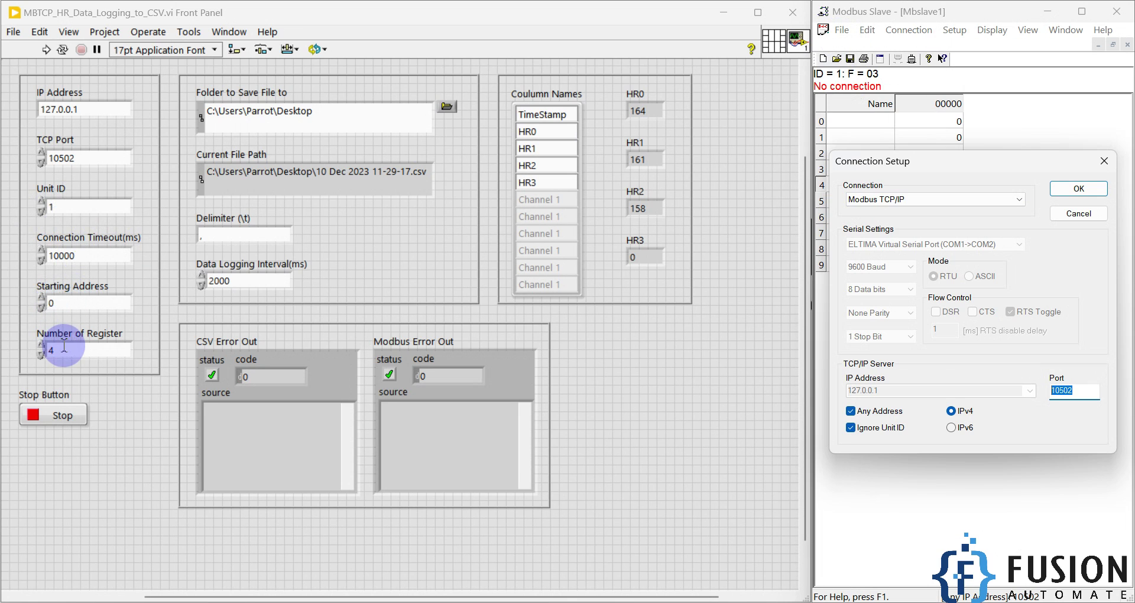
left_click(1081, 189)
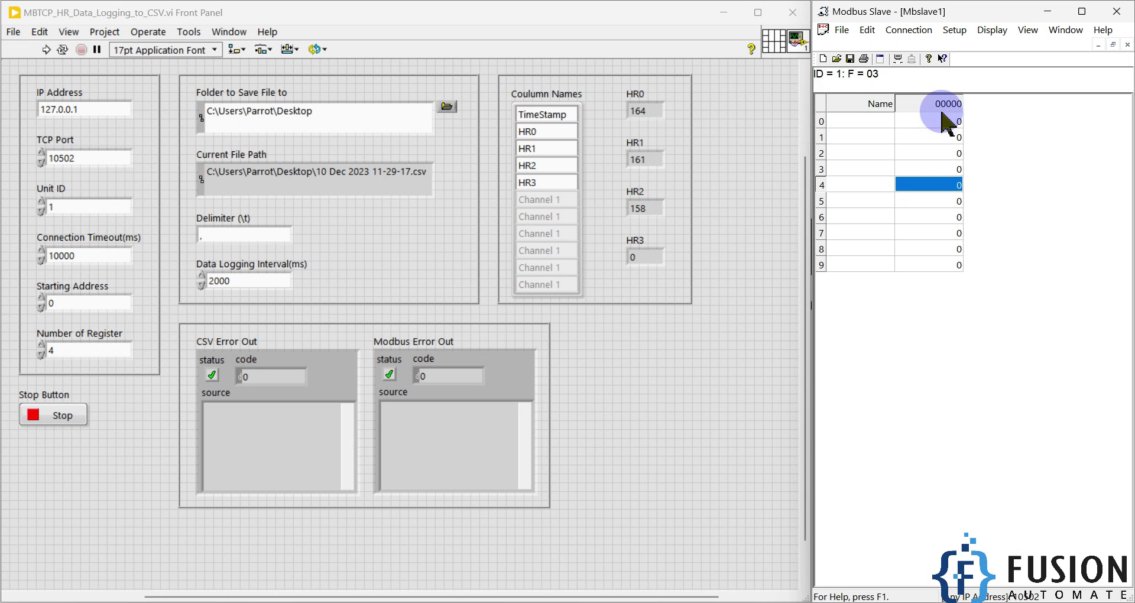
Select Modbus registers 0–3, then set LabVIEW's Folder to Save File to the Desktop.
left_click_drag(940, 121, 937, 171)
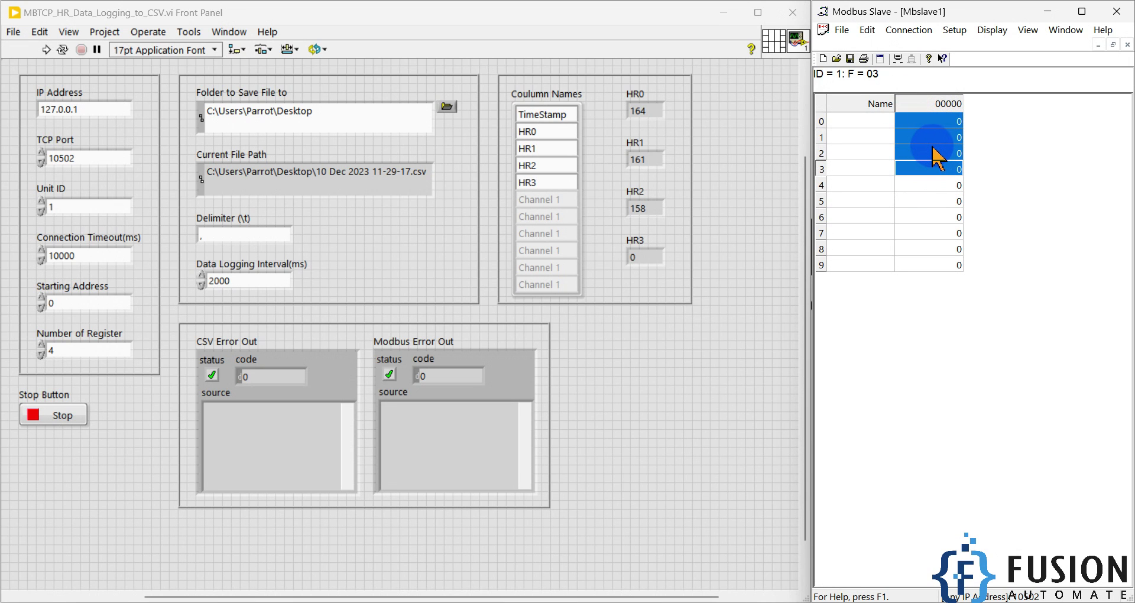
left_click(940, 125)
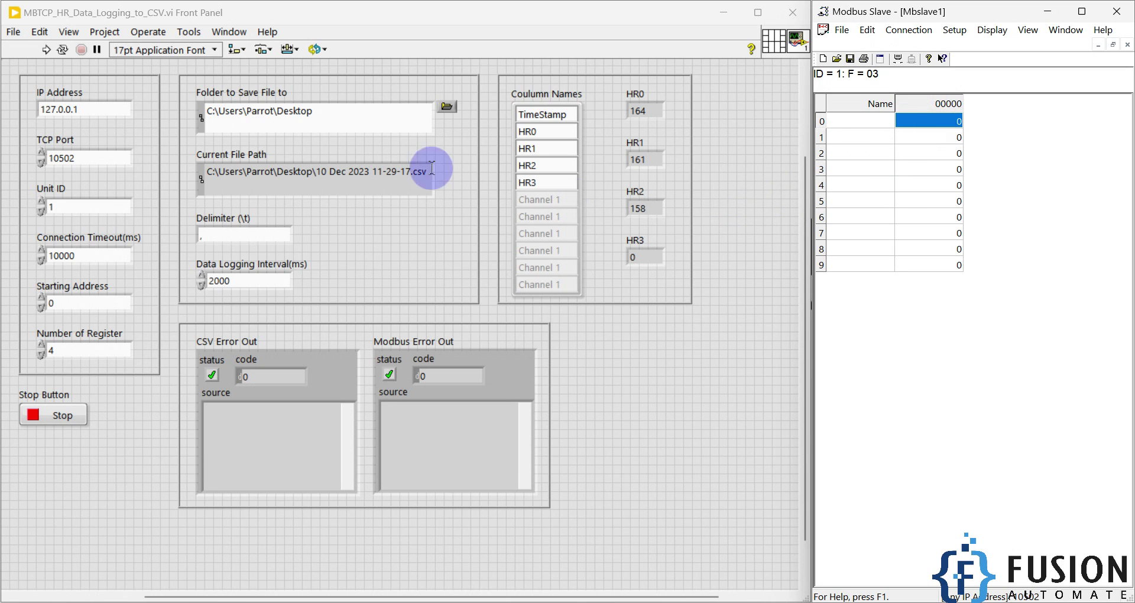
left_click_drag(330, 118, 223, 114)
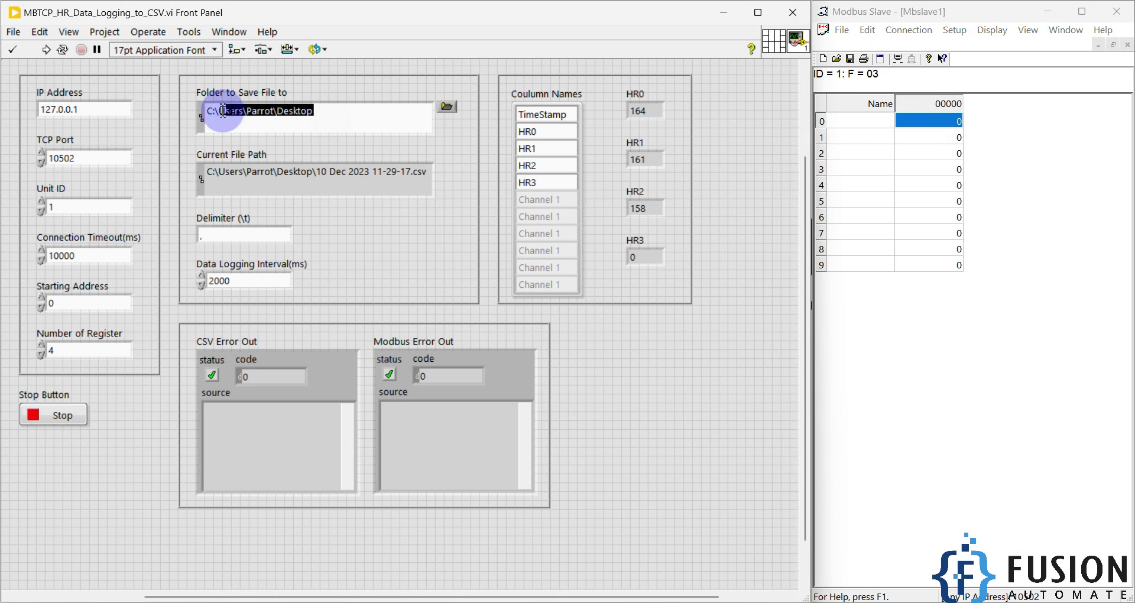
left_click(448, 109)
left_click(89, 207)
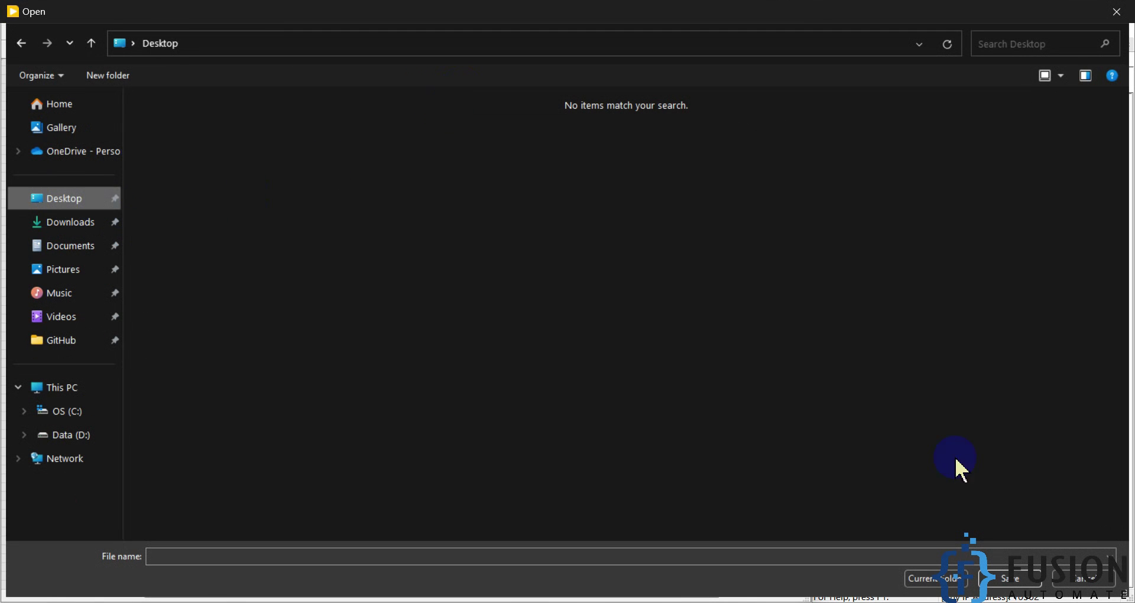
left_click(932, 578)
left_click(313, 190)
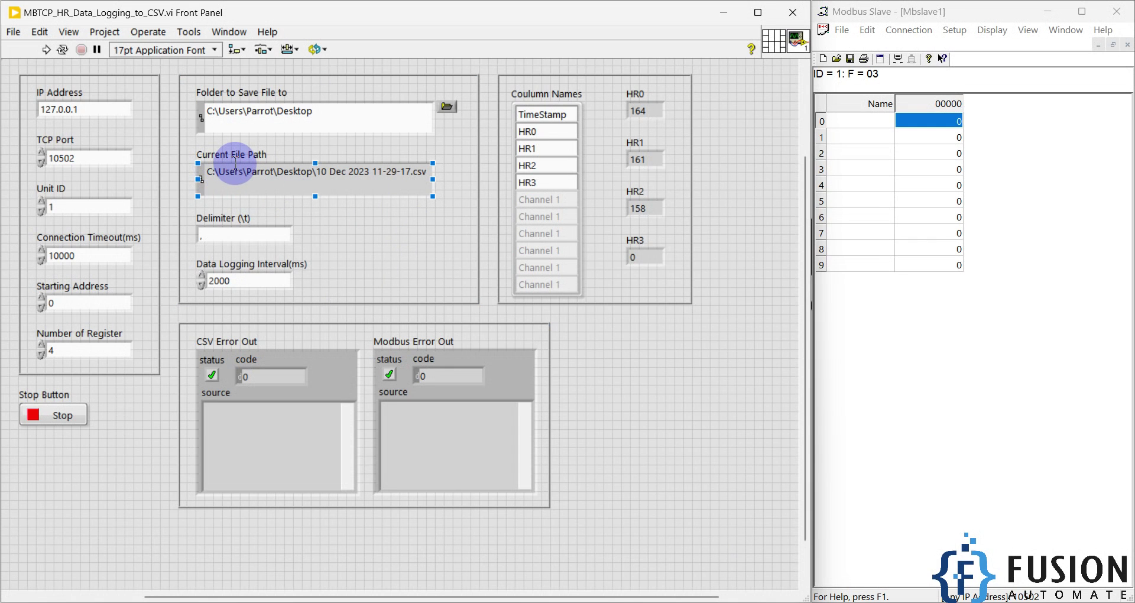
Enter a comma in the Delimiter control.
left_click(237, 235)
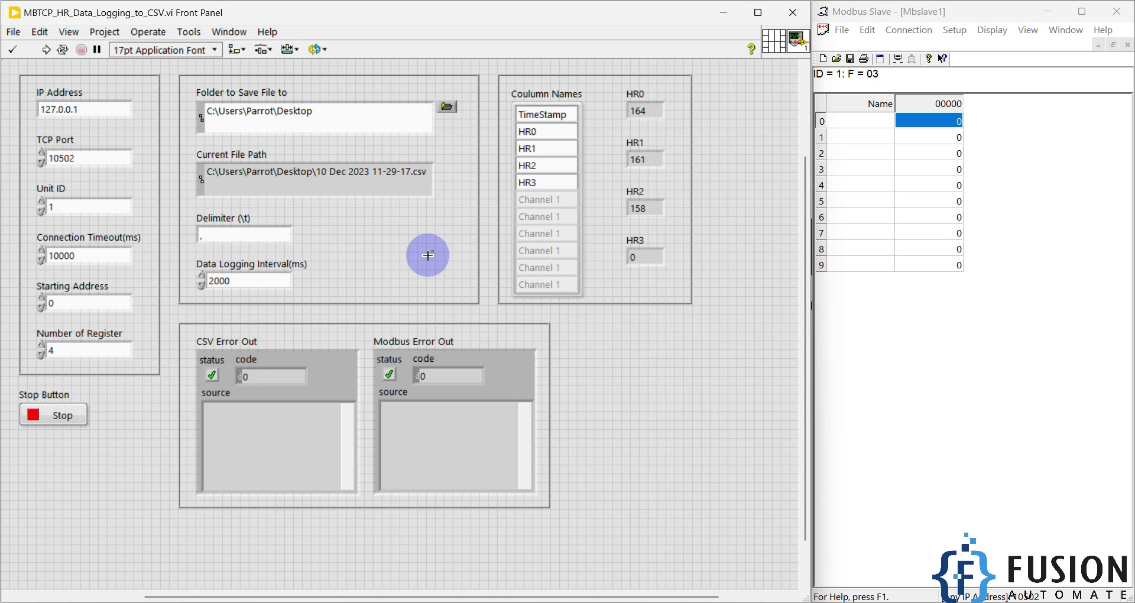
left_click(199, 235)
type(",")
left_click(333, 244)
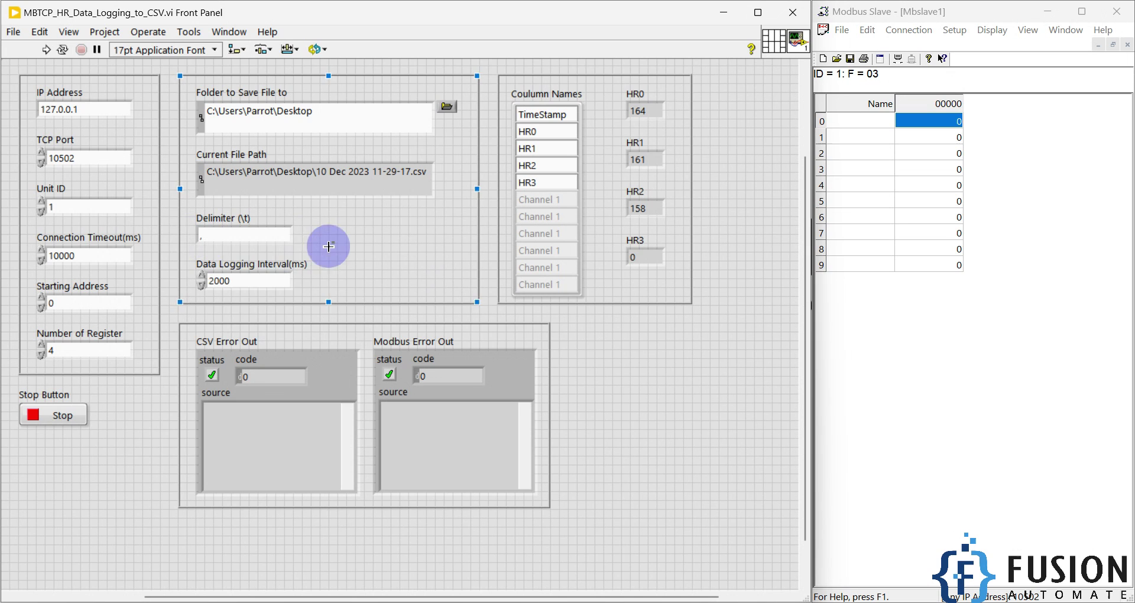
Inspect the Data Logging Interval, Coulumn Names, HR0–HR3 indicators and folder settings groups.
left_click(268, 285)
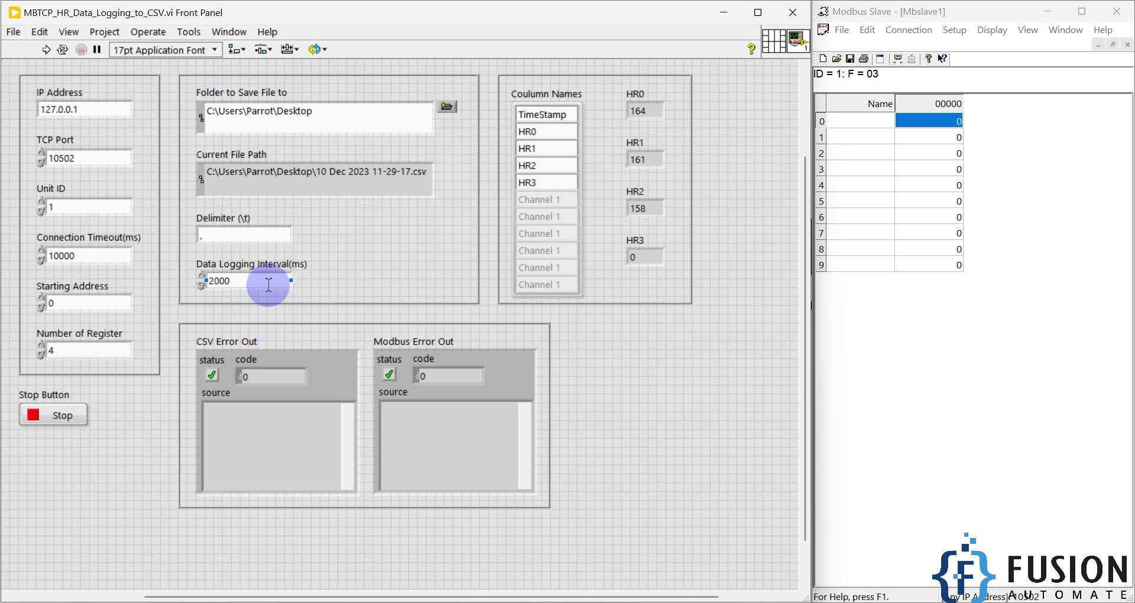
left_click(609, 96)
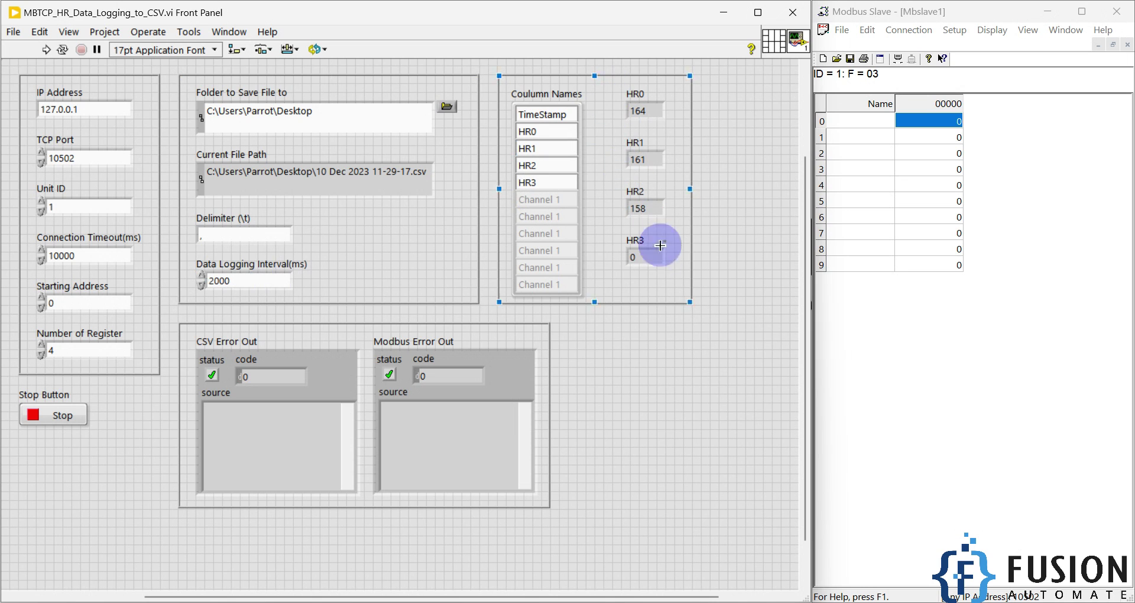
left_click_drag(675, 279, 603, 93)
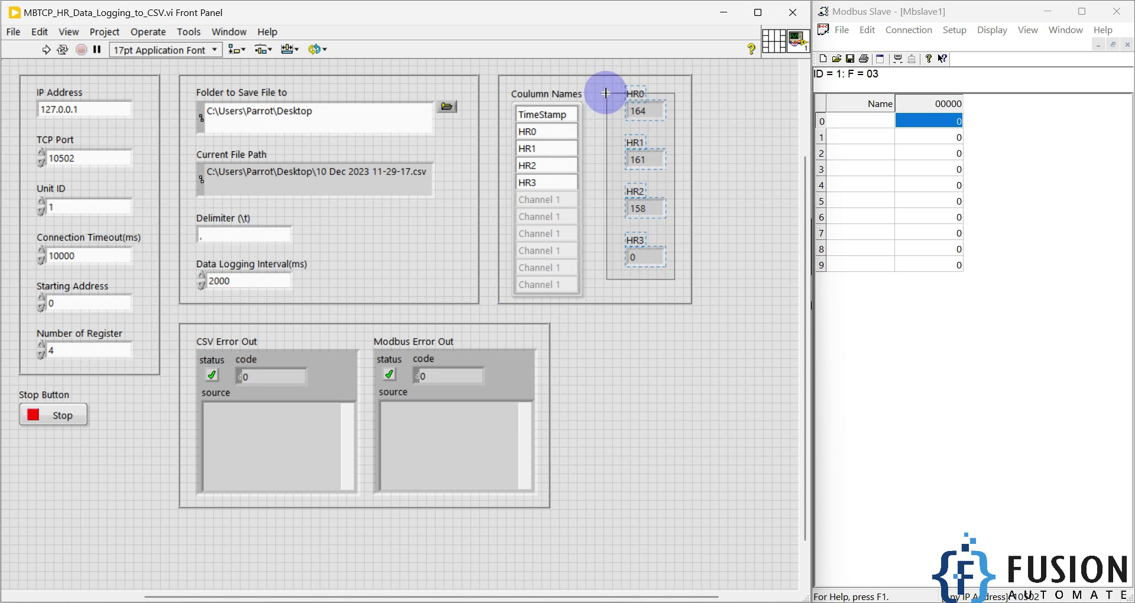
left_click(680, 152, "shift")
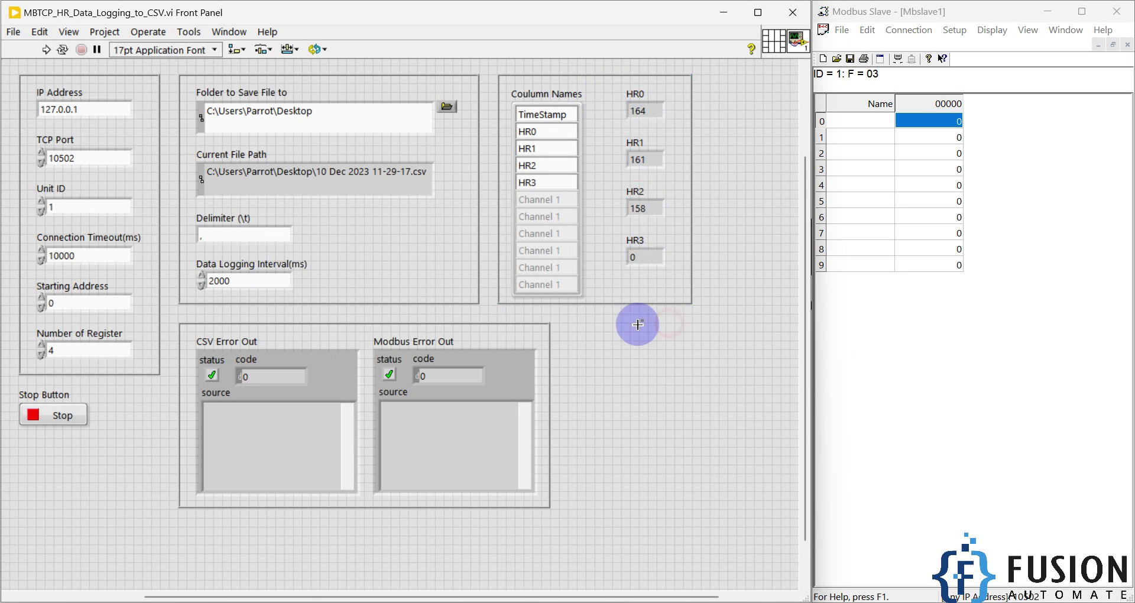
left_click(594, 195)
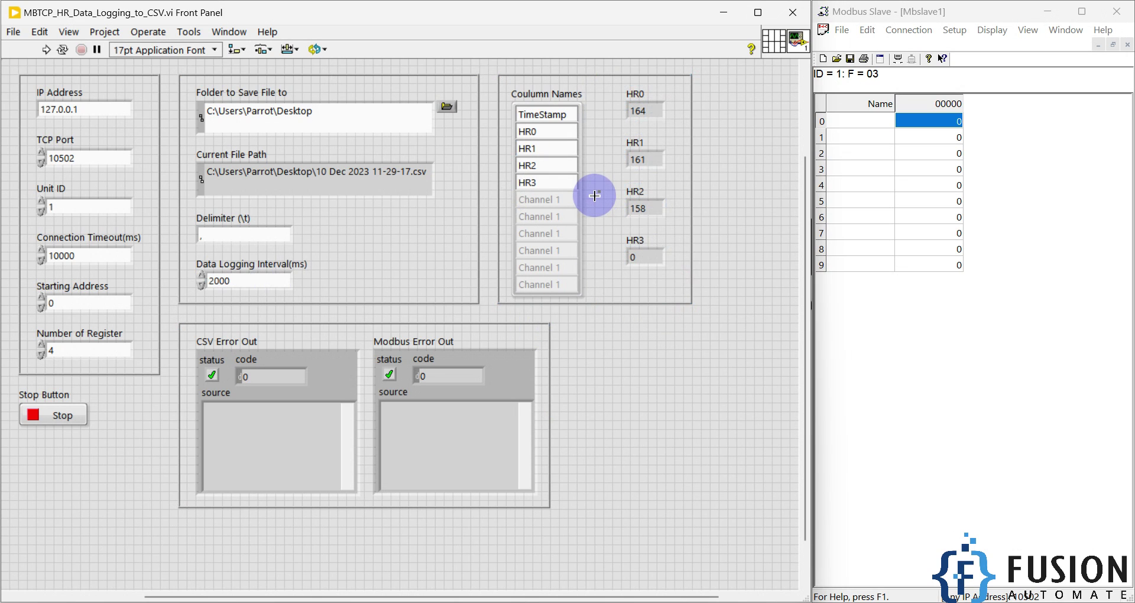
left_click(313, 141)
Run the LabVIEW logging VI.
left_click(116, 97)
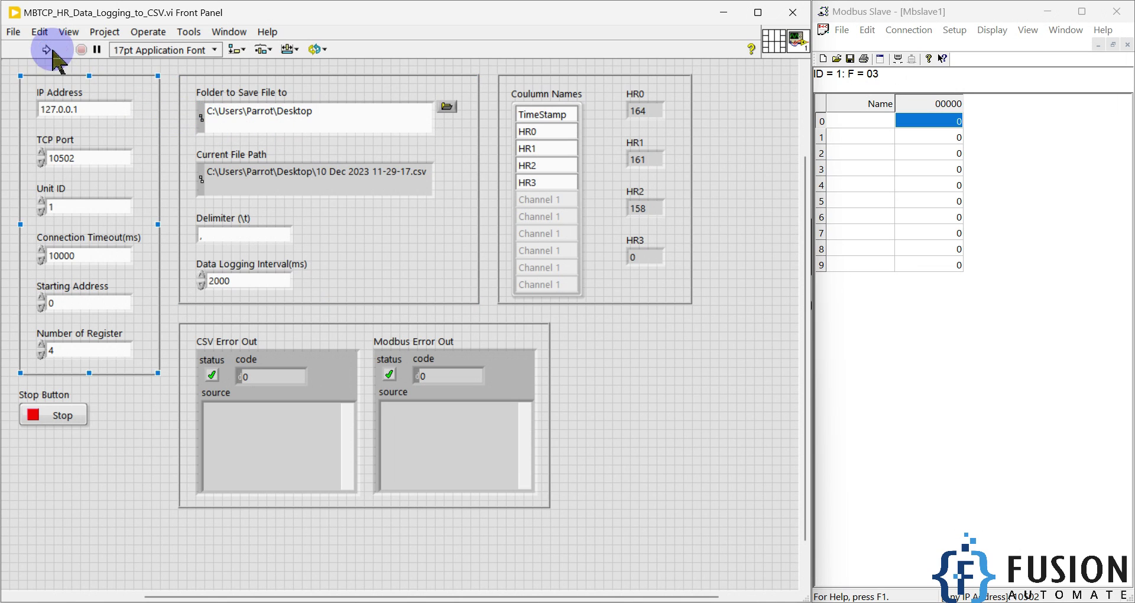
left_click(47, 50)
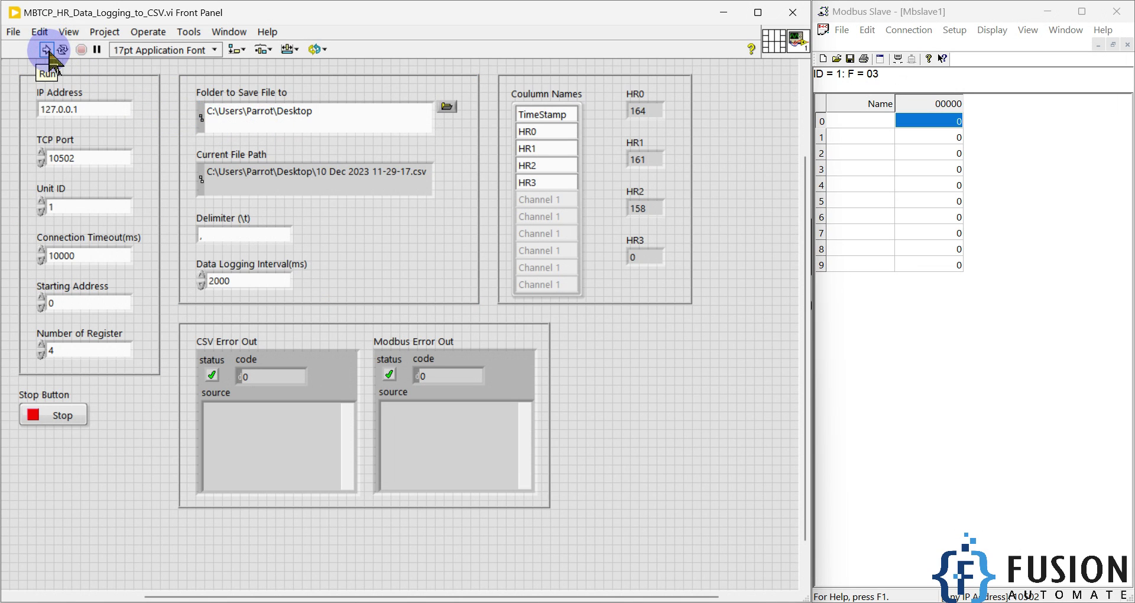
left_click(47, 50)
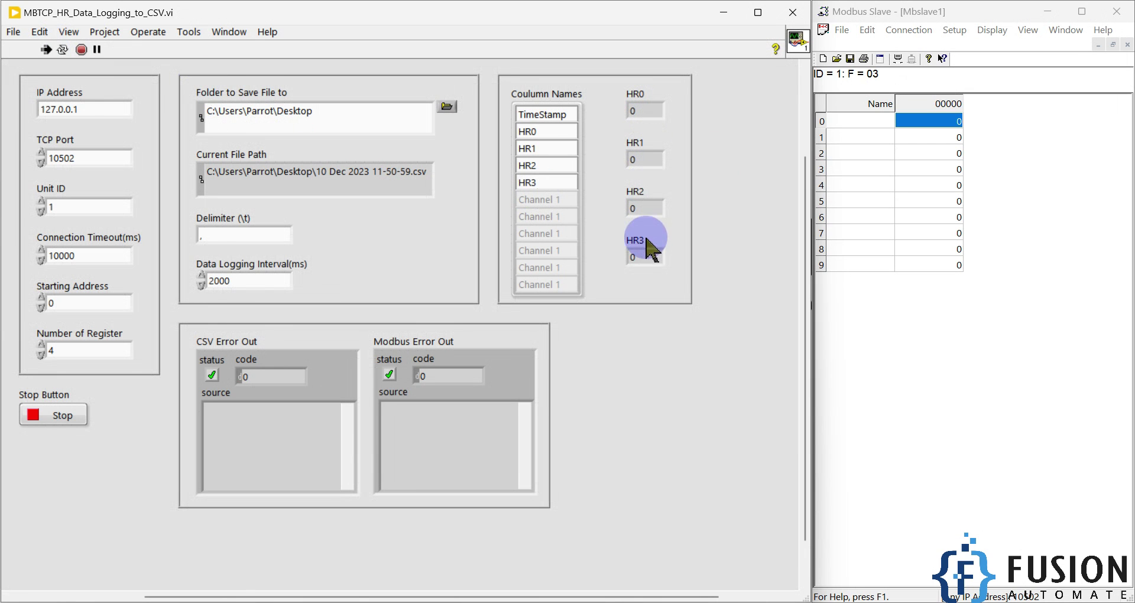
Set holding registers 0 and 1 to 1 in Modbus Slave.
double_click(952, 121)
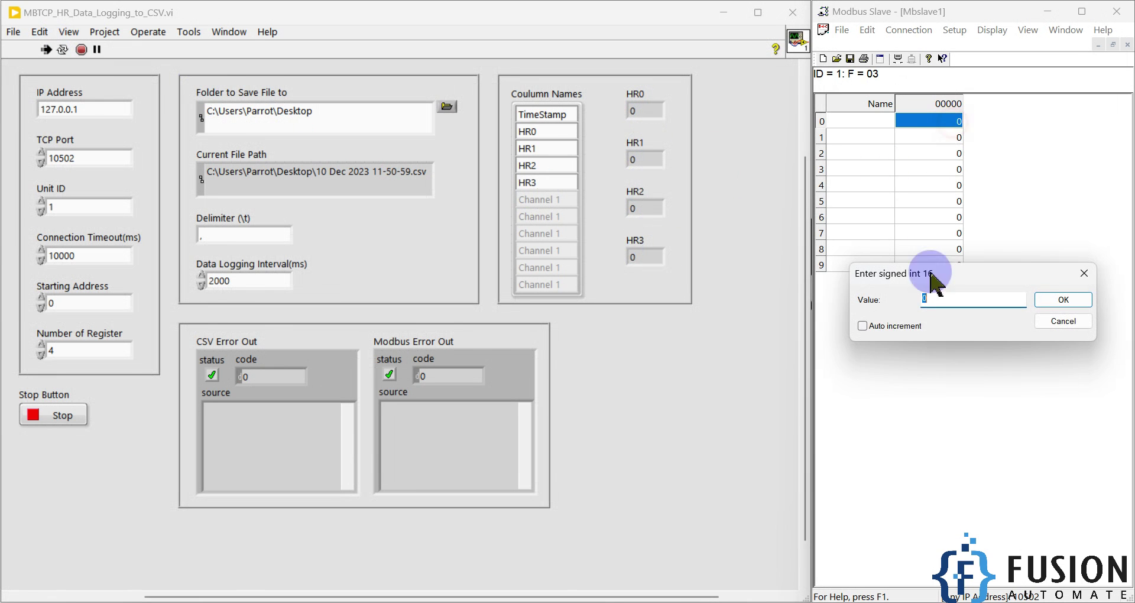
type("1")
key("Return")
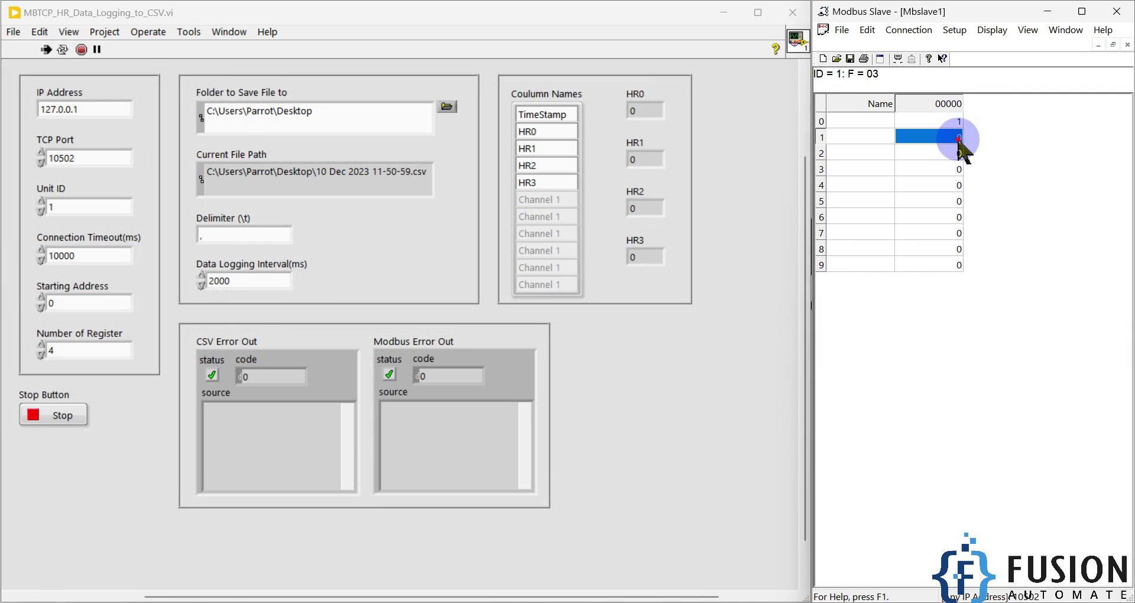
double_click(955, 137)
type("1")
left_click(1063, 300)
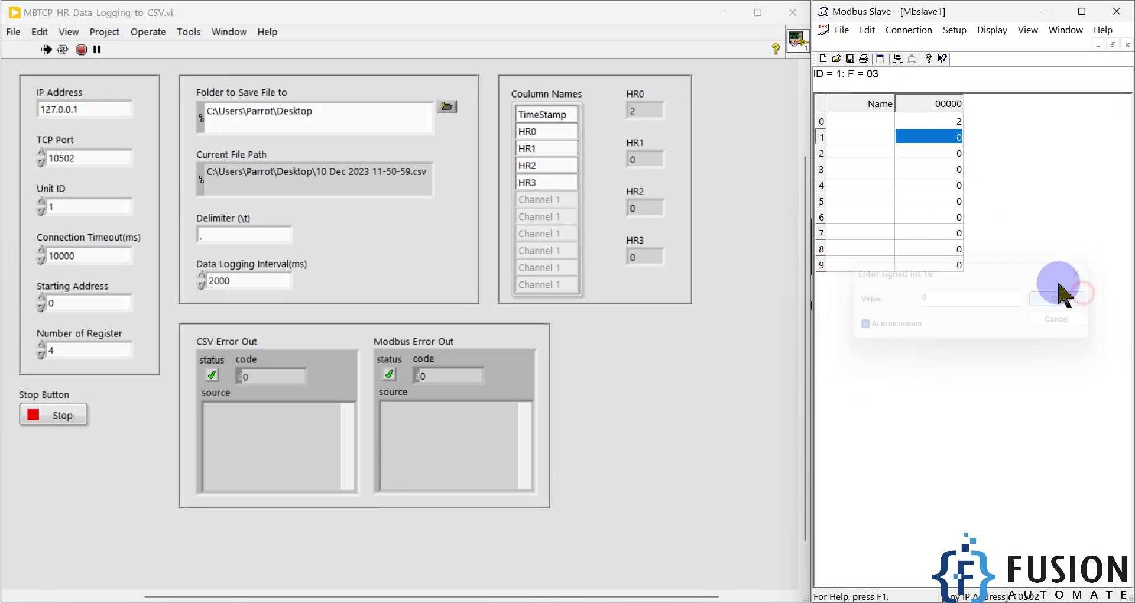
Make registers 2 and 3 count up with Auto increment.
double_click(933, 154)
left_click(863, 326)
left_click(1063, 300)
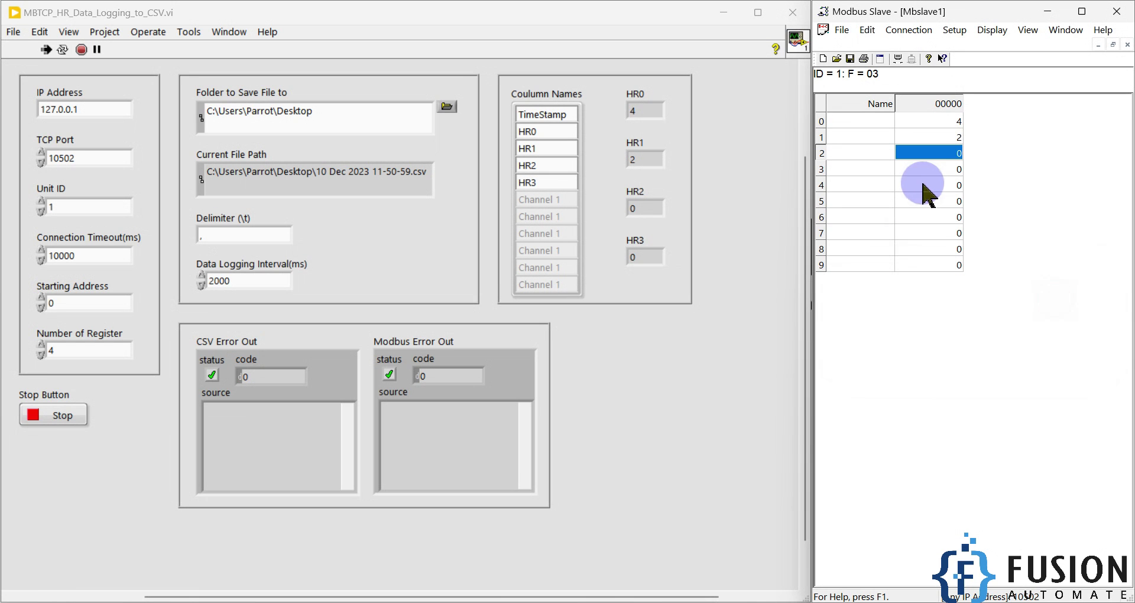
left_click(938, 170)
double_click(937, 169)
left_click(863, 326)
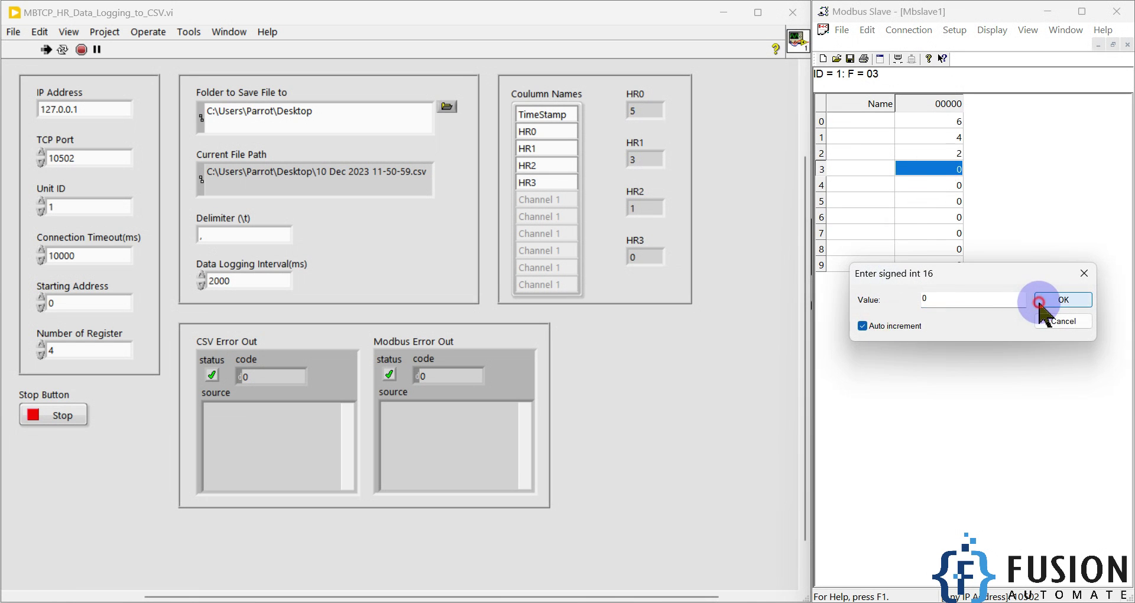
left_click(1063, 300)
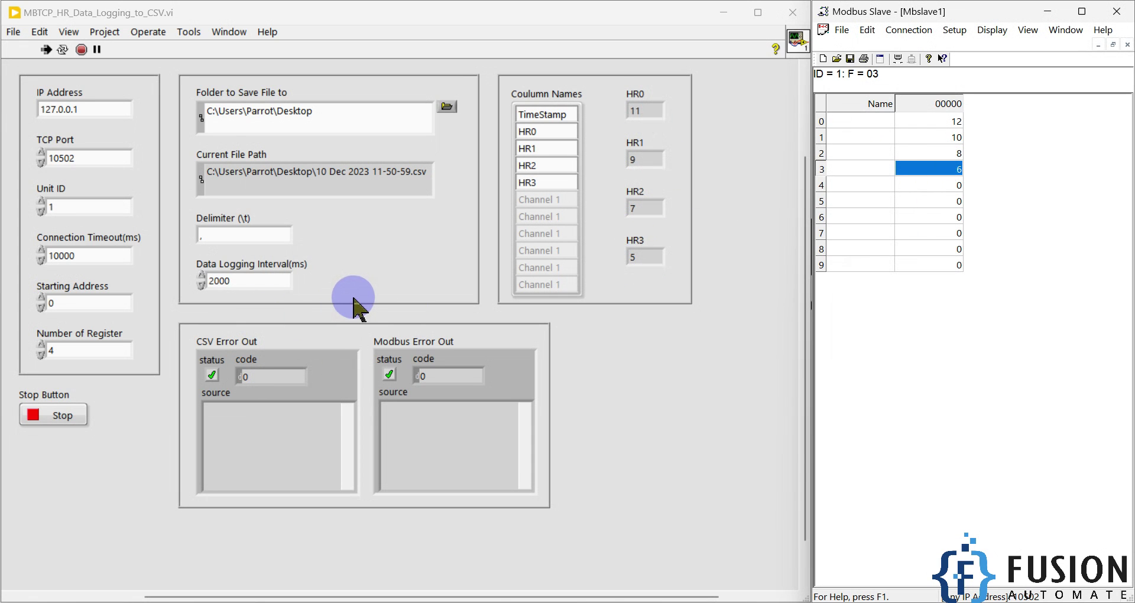
Inspect the date and hour in the Current File Path's logged file name.
left_click(207, 174)
key("End")
left_click_drag(319, 172, 364, 174)
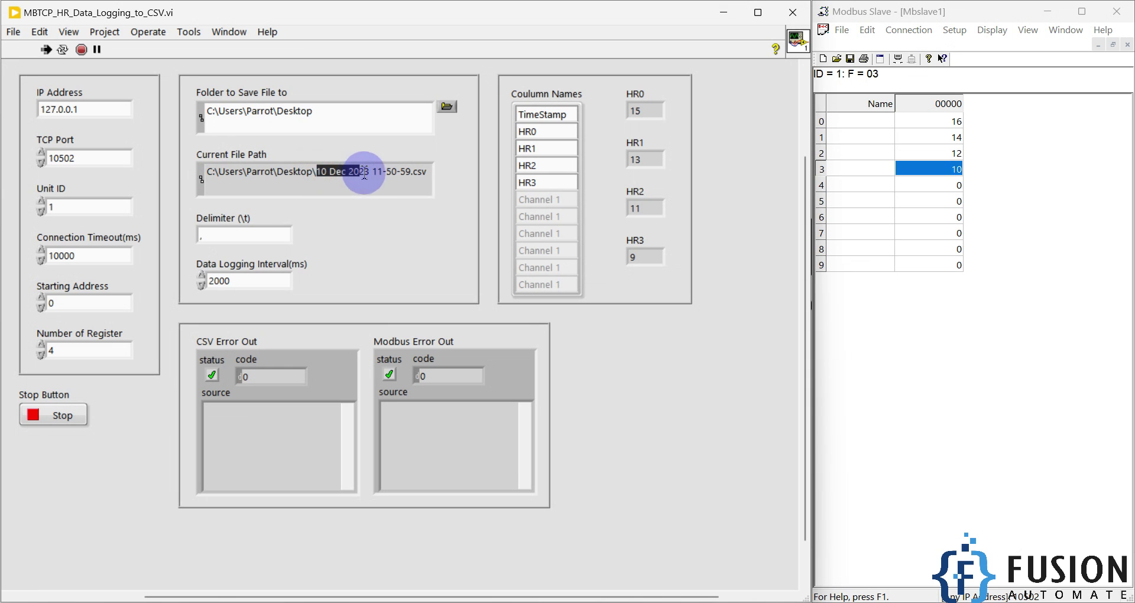
key("End")
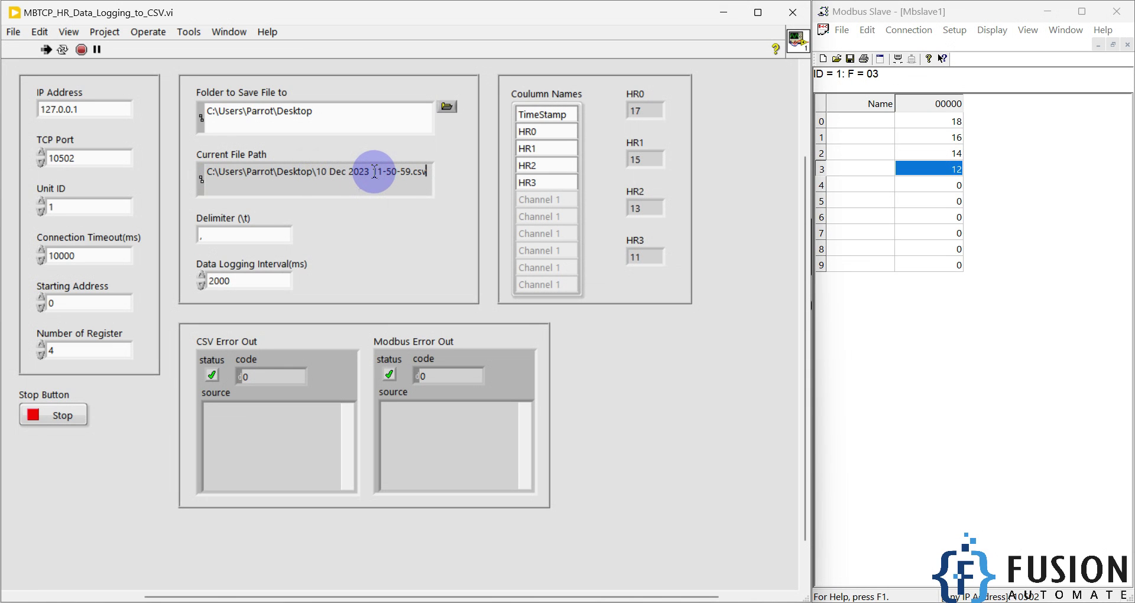
left_click_drag(373, 171, 408, 171)
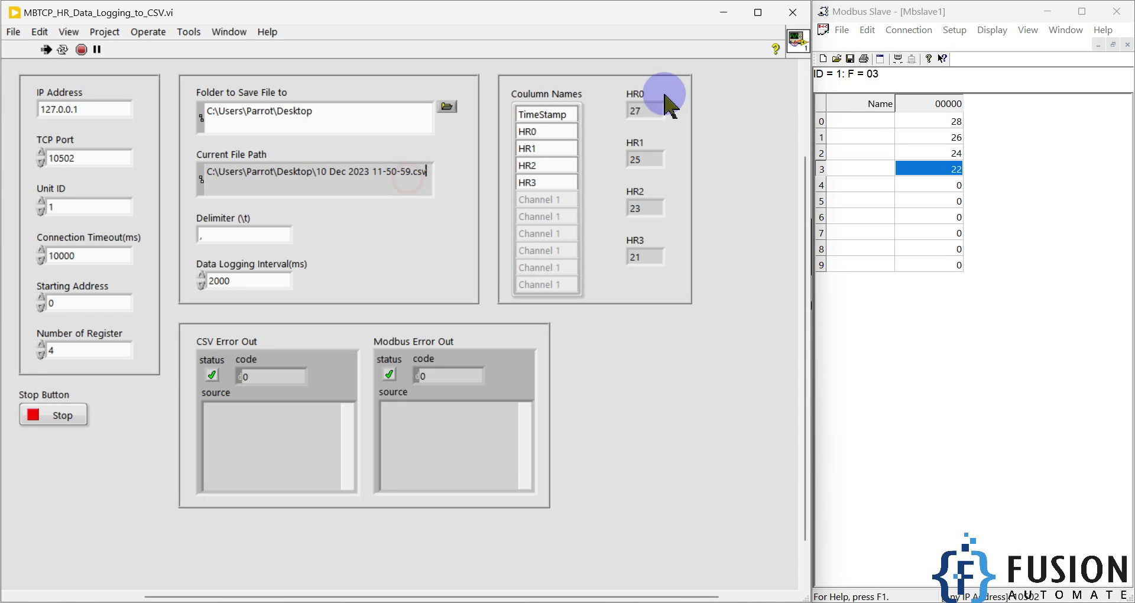
Check the new CSV on the desktop, then abort the running VI.
left_click(724, 12)
left_click_drag(166, 323, 24, 244)
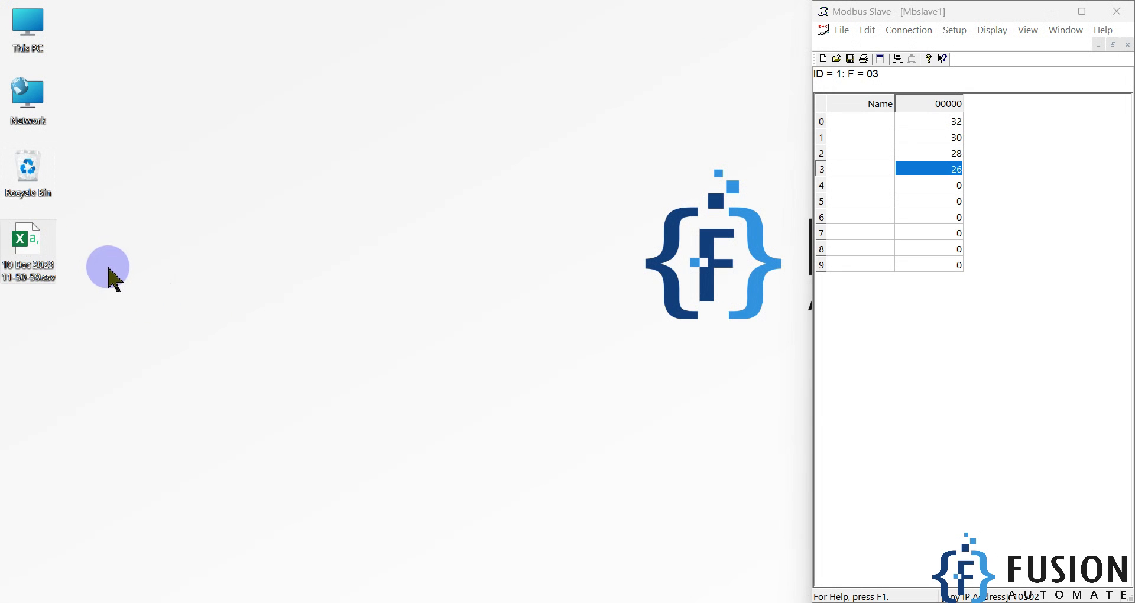
key("alt+Tab")
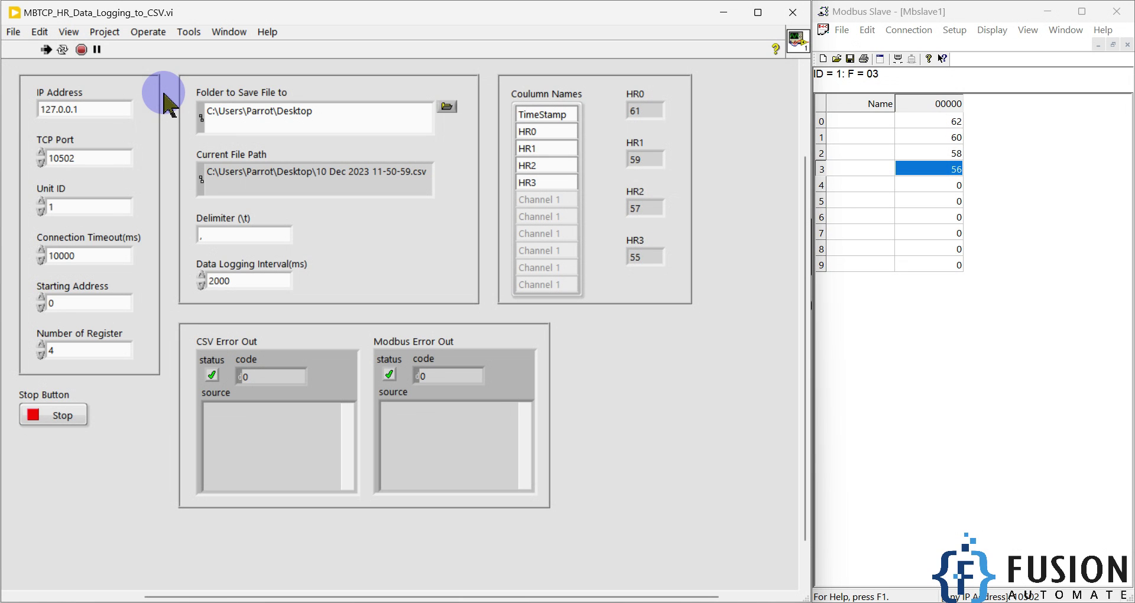
left_click(82, 50)
left_click(723, 12)
Open '10 Dec 2023 11-50-59.csv' in Excel, review HR0–HR3, and auto-fit column A.
double_click(41, 265)
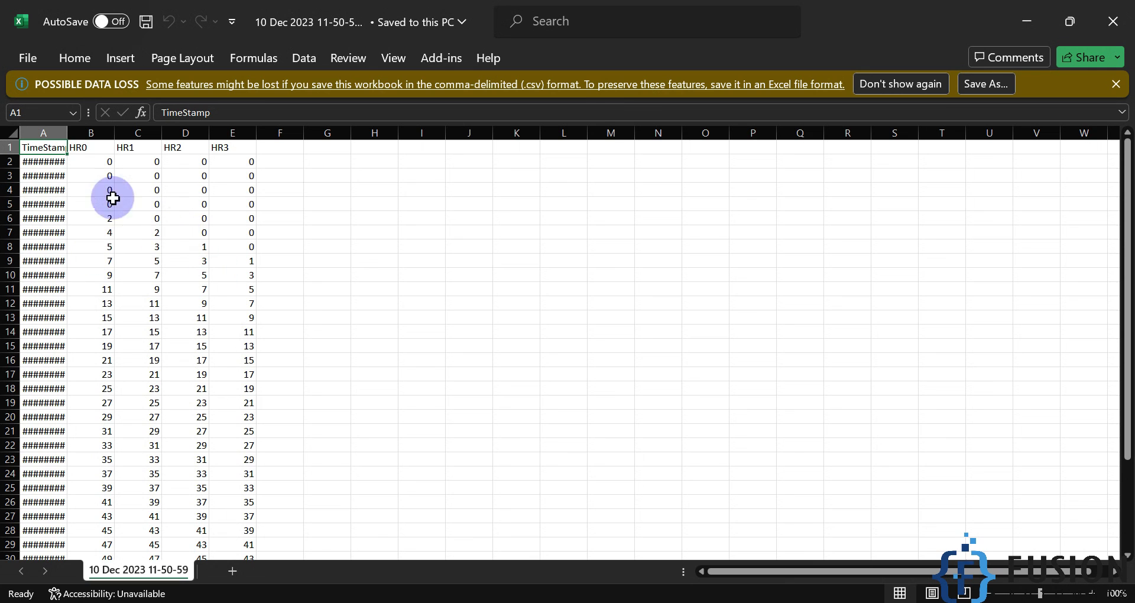
left_click_drag(83, 147, 232, 147)
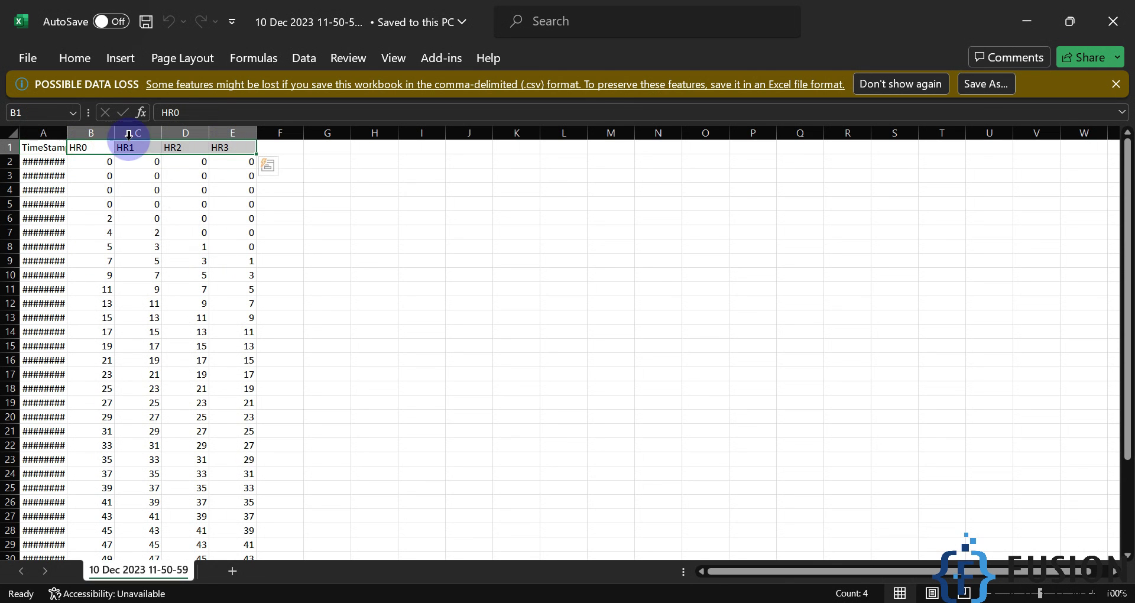
scroll(178, 242, "down", 5)
scroll(178, 252, "down", 3)
scroll(140, 261, "up", 8)
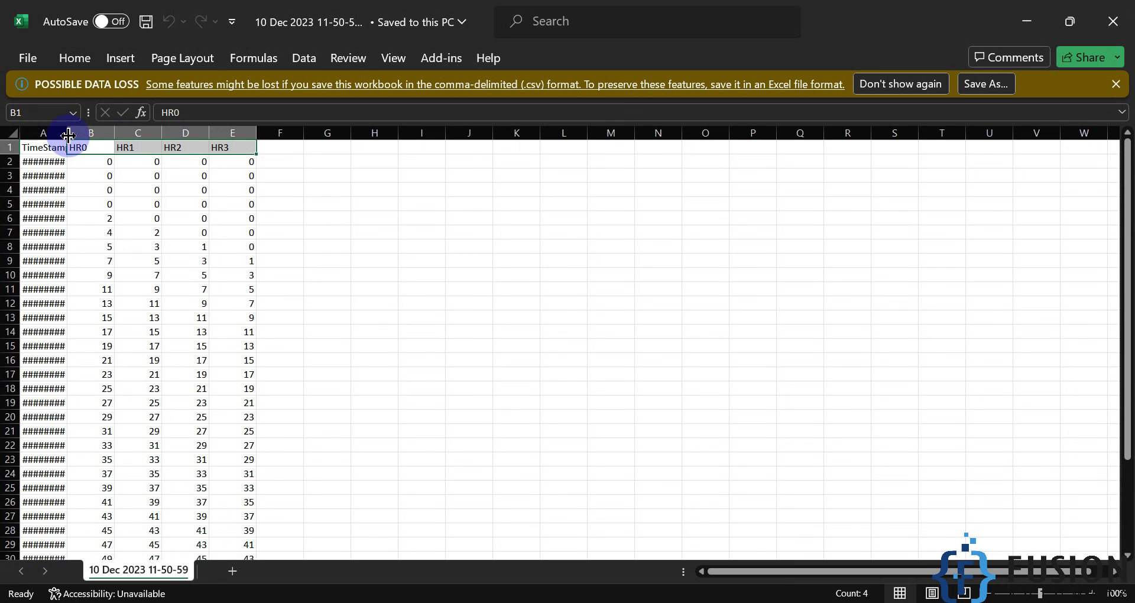
double_click(68, 136)
Give column A the custom number format dd-mm-yyyy hh:mm:ss.
right_click(71, 135)
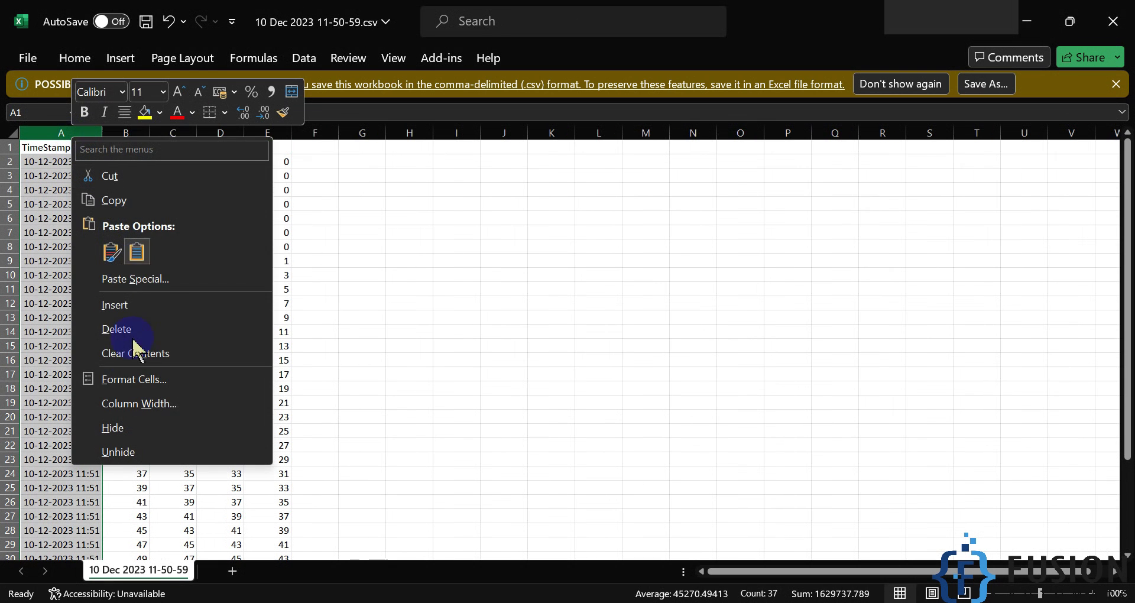
left_click(102, 377)
left_click(40, 362)
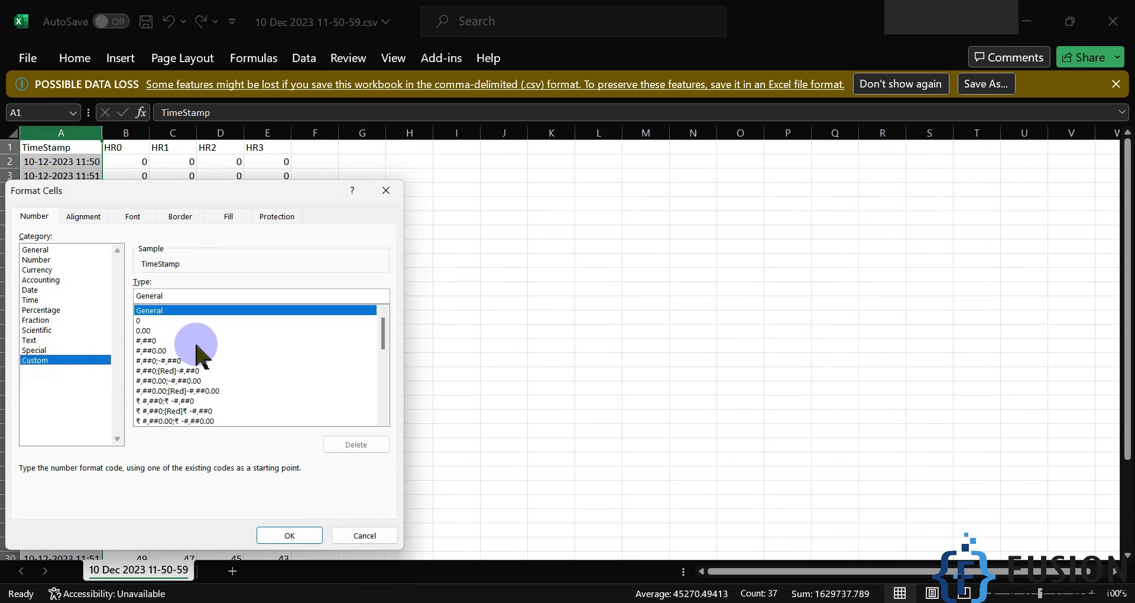
left_click_drag(380, 323, 383, 412)
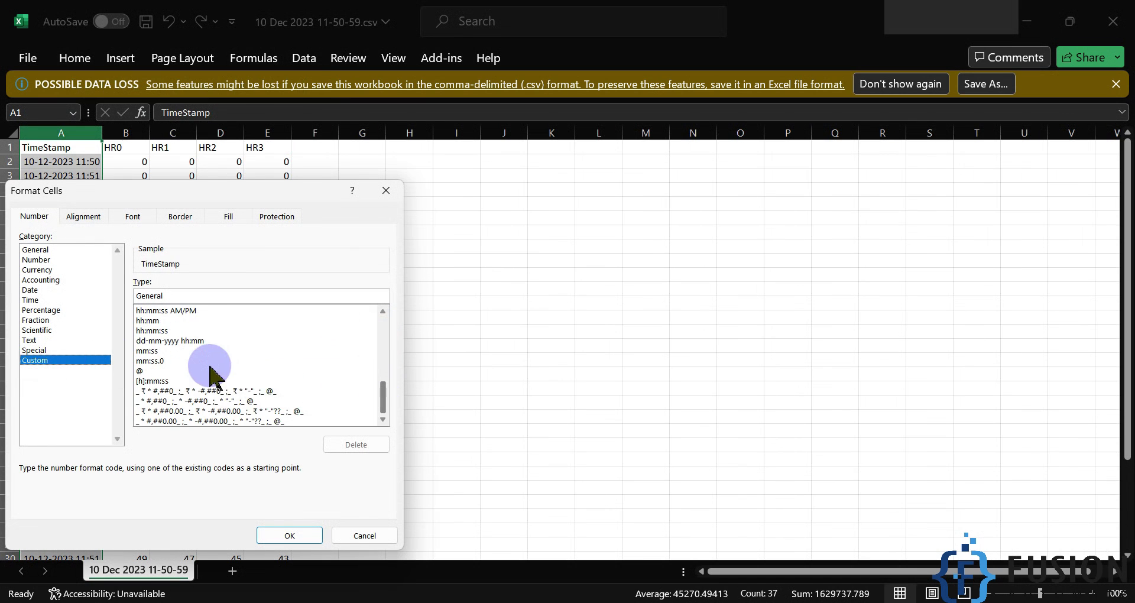
left_click(195, 341)
type(":mm:ss")
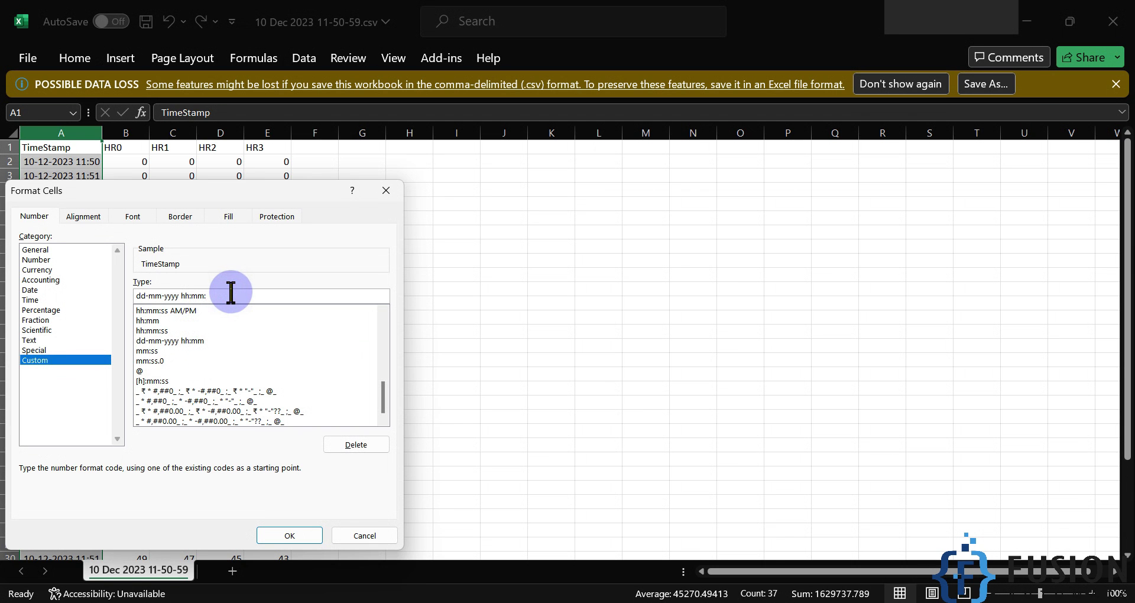
left_click(283, 535)
left_click(330, 389)
Check the timestamps in A2–A5, then close Excel without saving.
left_click(117, 166)
left_click(114, 175)
left_click(108, 192)
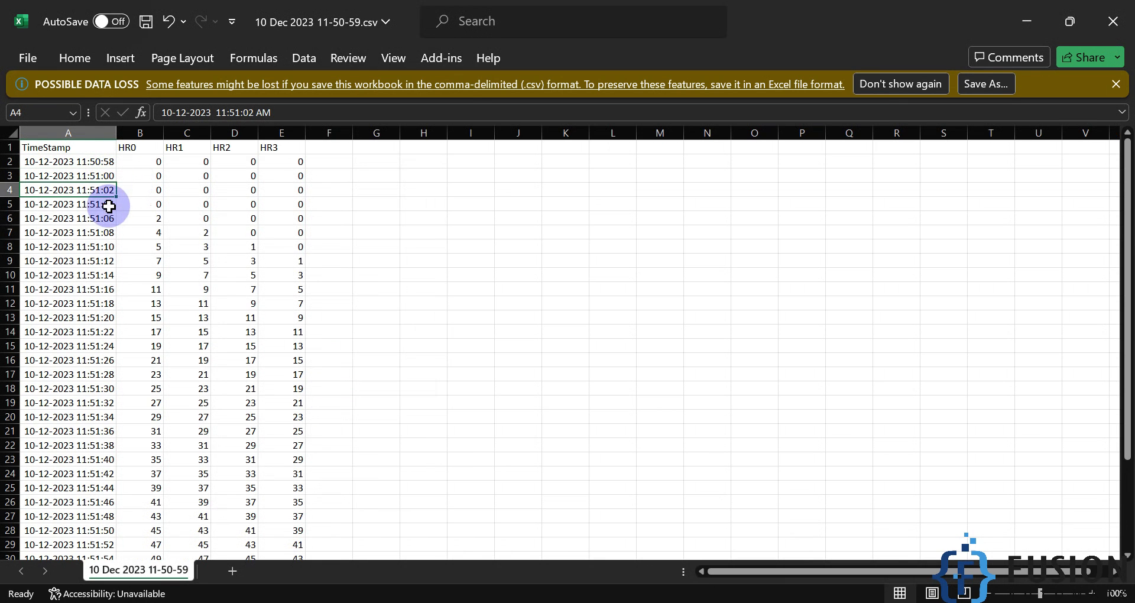
left_click(109, 205)
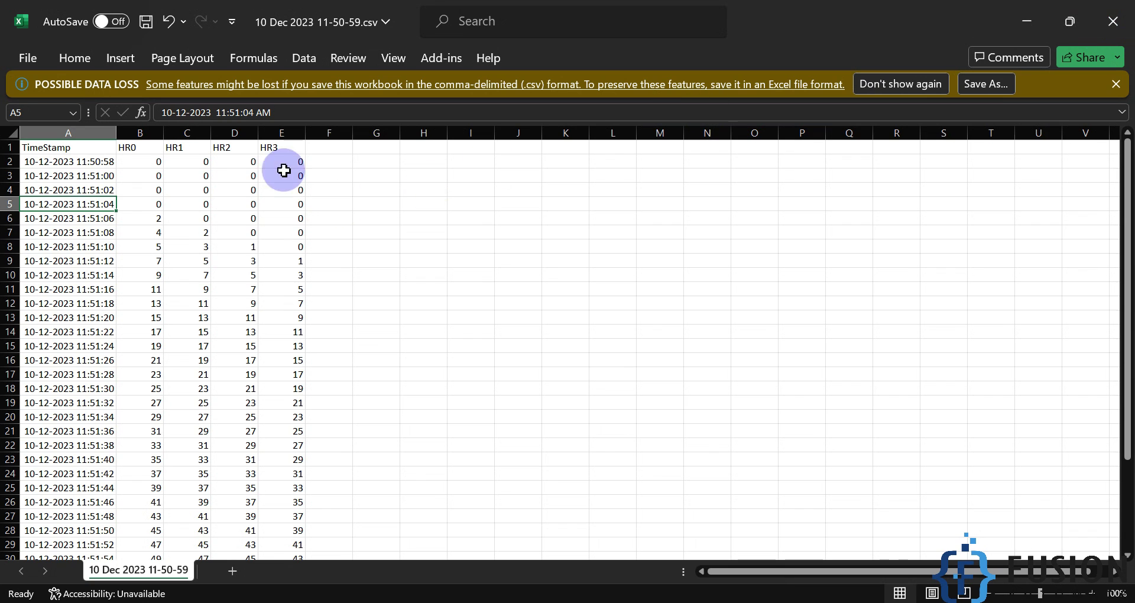
left_click_drag(328, 151, 345, 261)
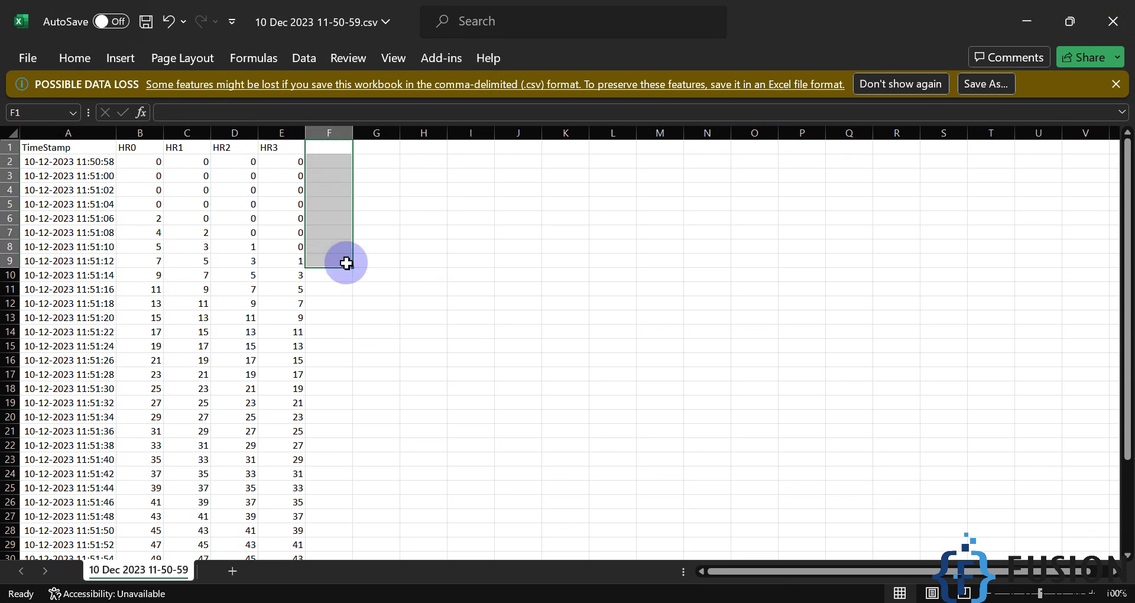
left_click(432, 260)
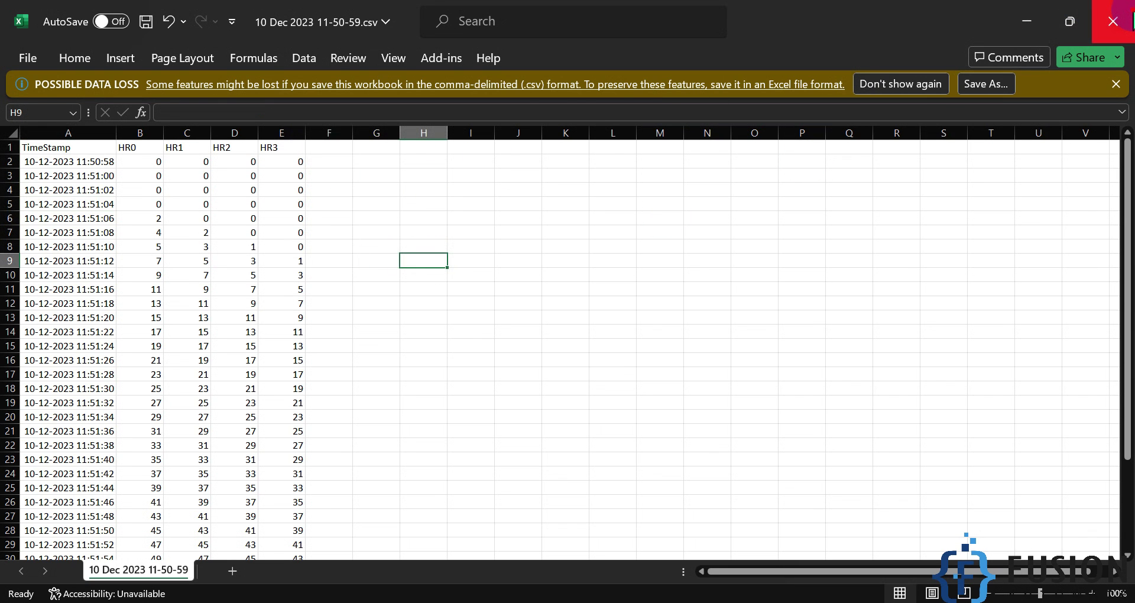
left_click(1126, 13)
left_click(615, 441)
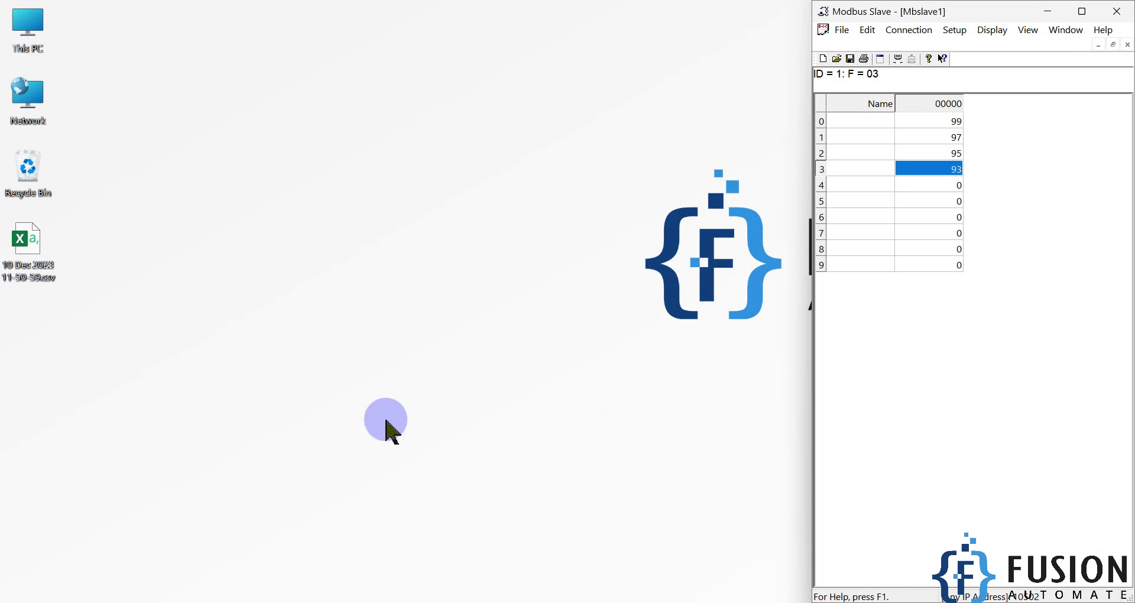
Set the LabVIEW Number of Register control to 5.
left_click(412, 602)
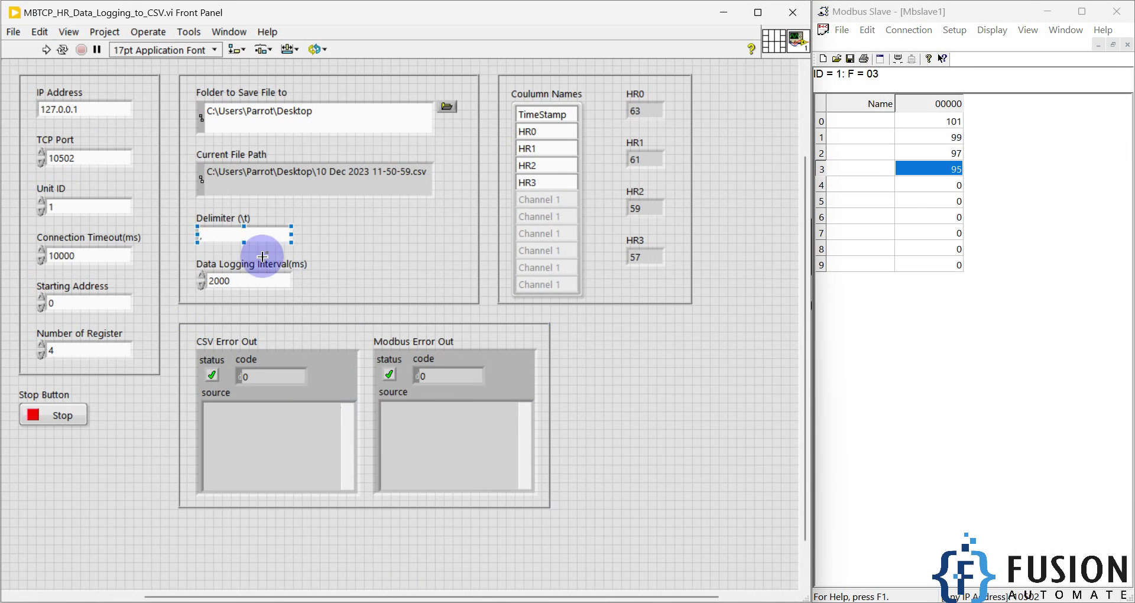
left_click(40, 351)
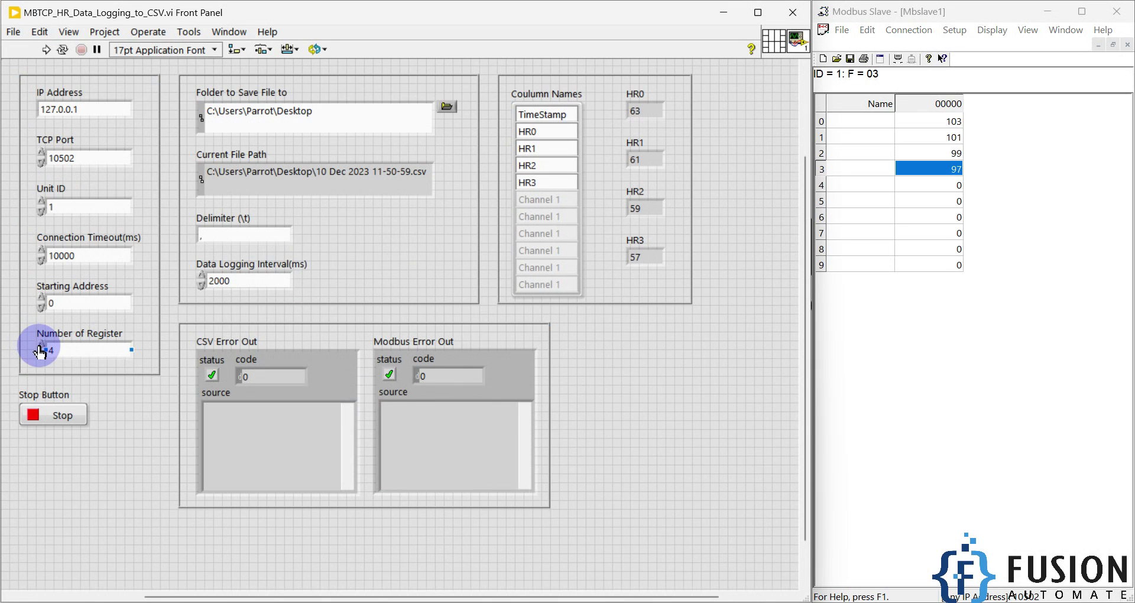
left_click(83, 362)
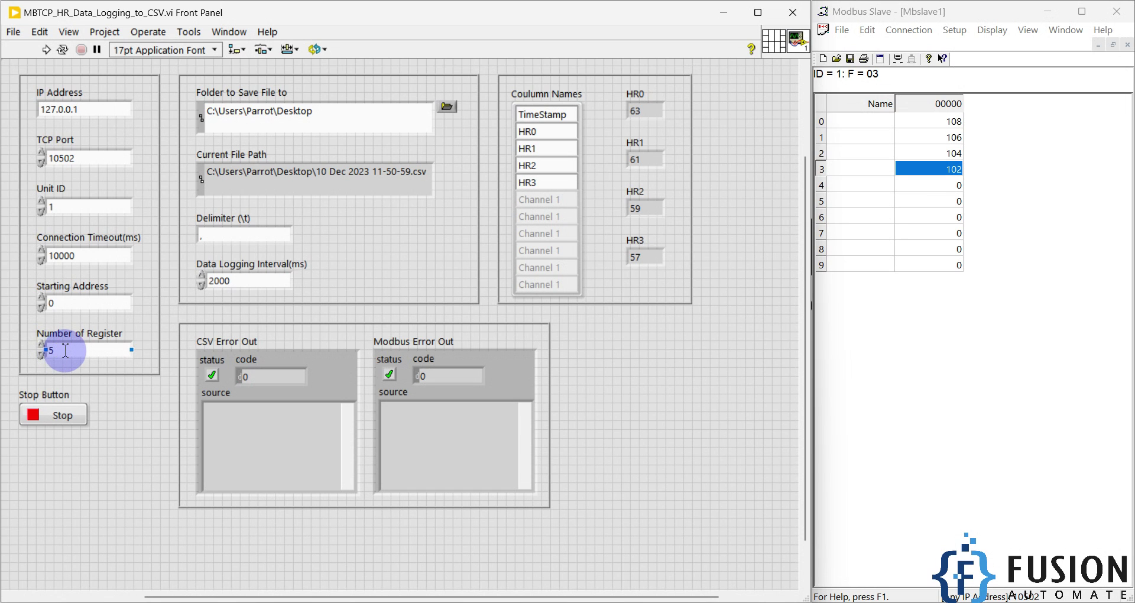
Add HR4 after HR3 in the Coulumn Names array.
left_click(536, 201)
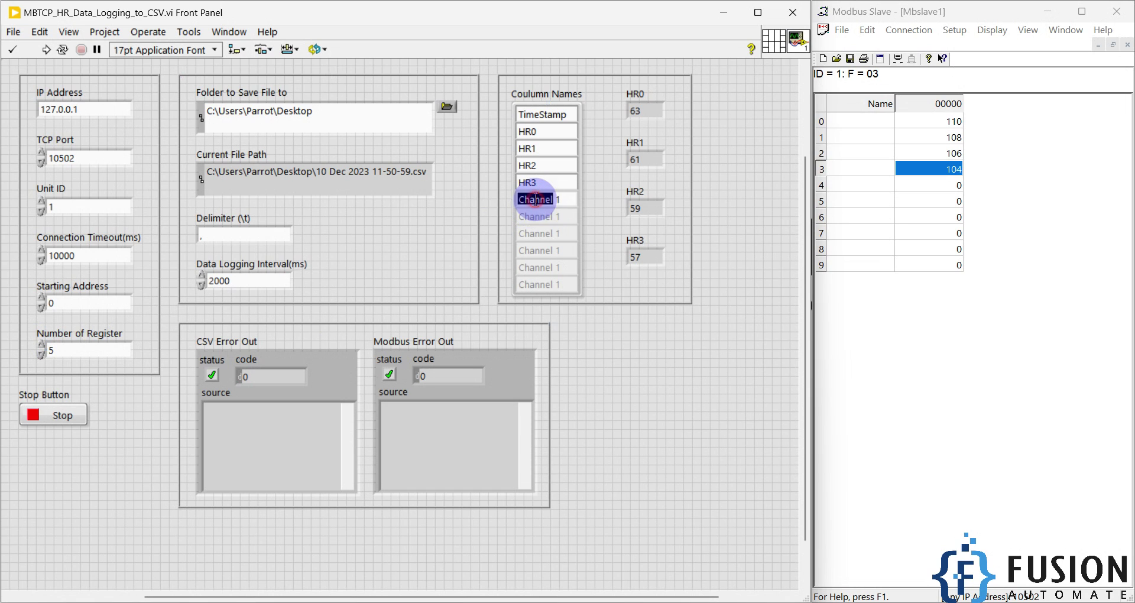
left_click(556, 200)
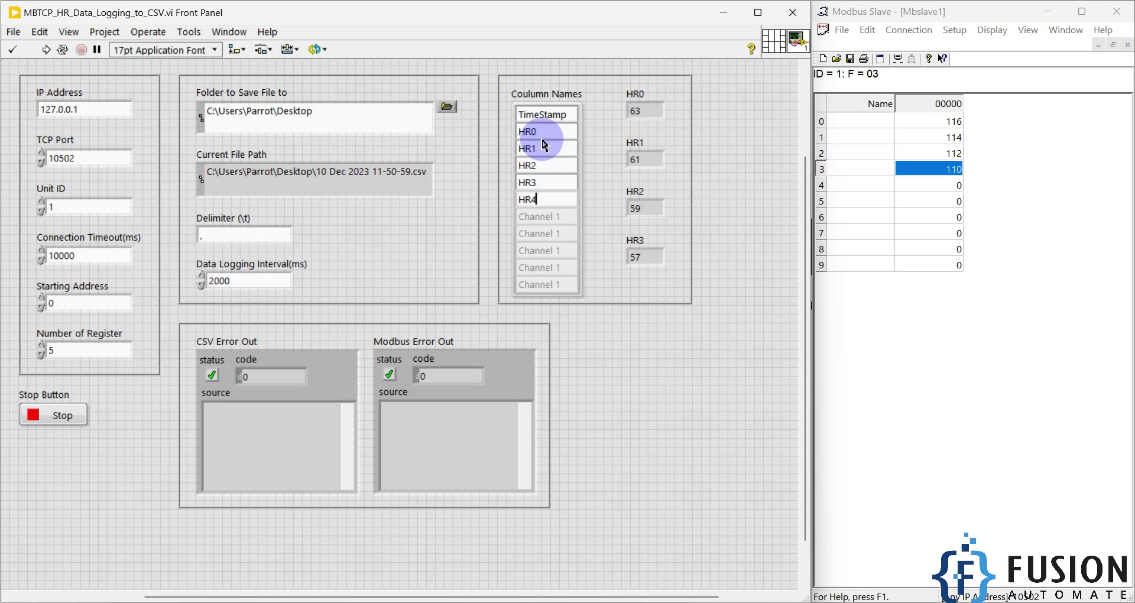
left_click(524, 131)
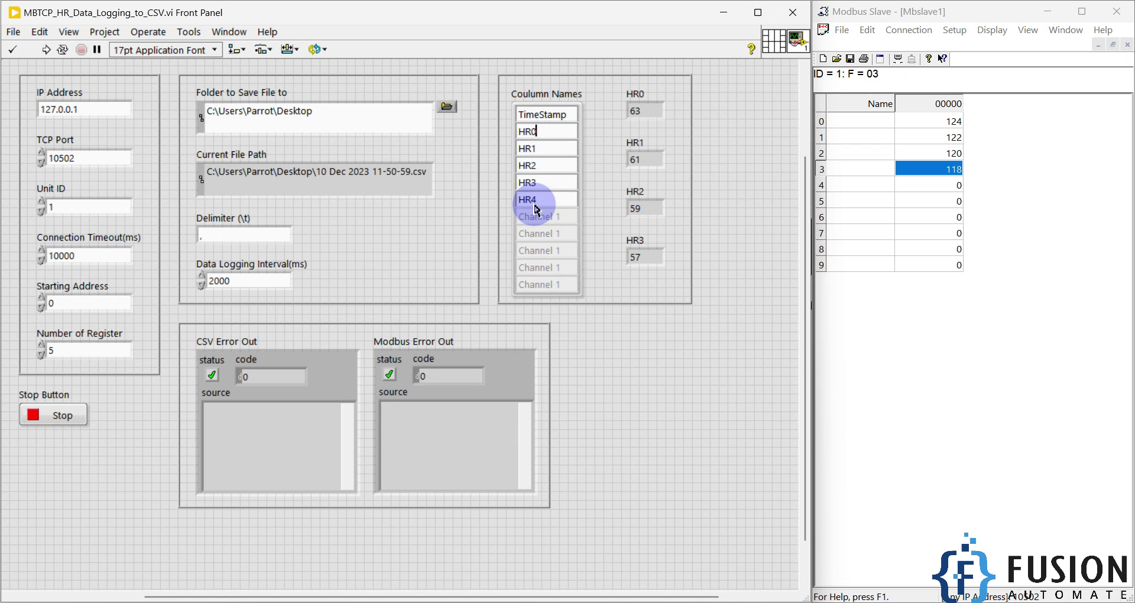
Review the save folder path, the file name's time, and the column names array.
left_click_drag(343, 114, 222, 125)
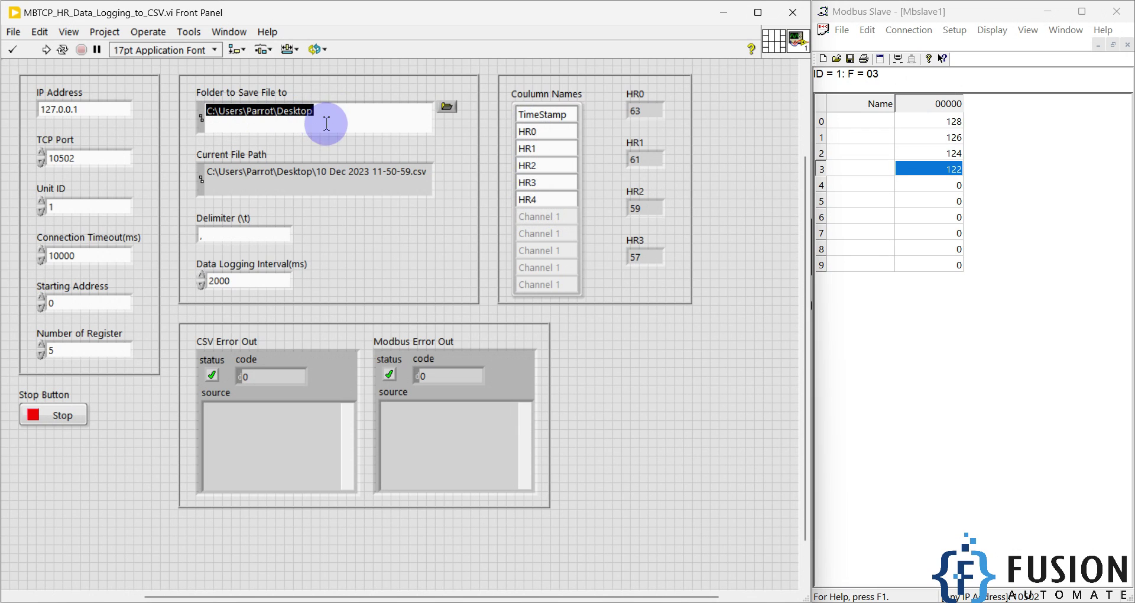
left_click_drag(377, 172, 412, 172)
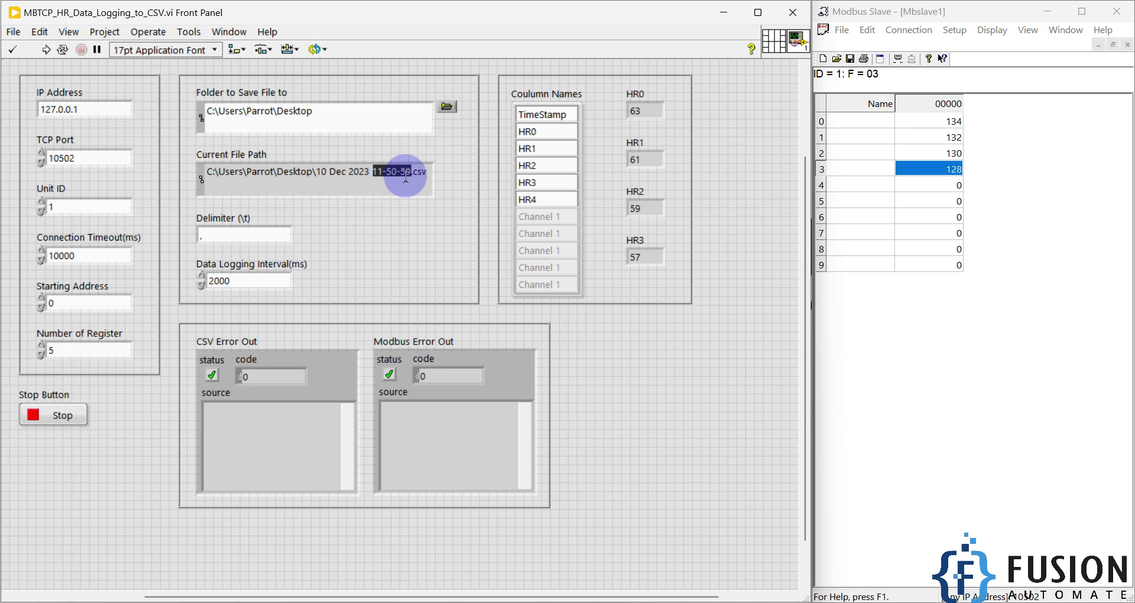
left_click(391, 181)
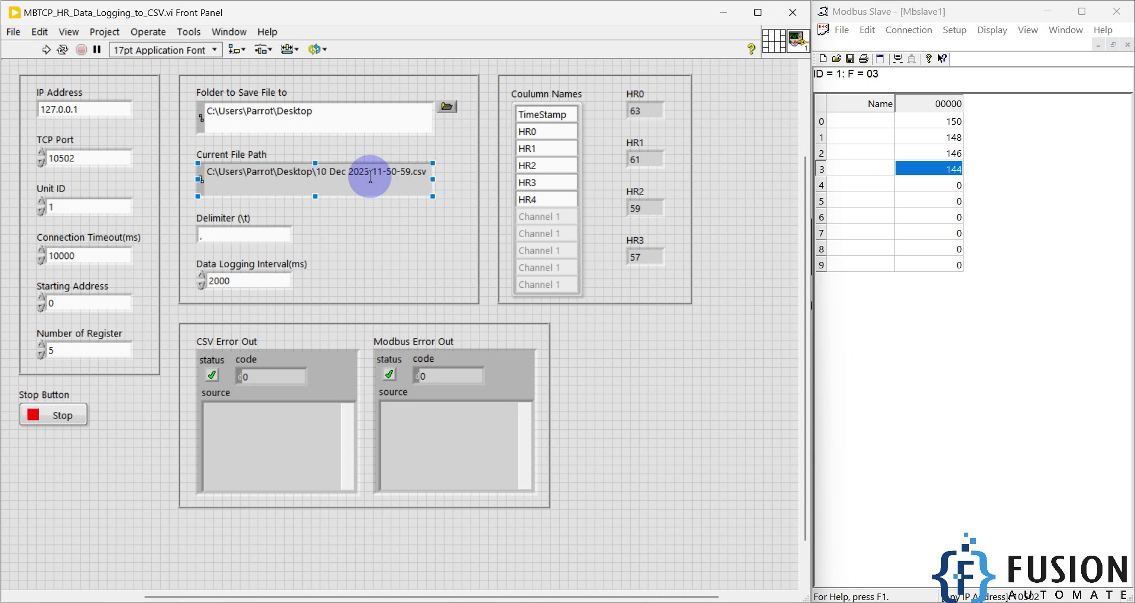
left_click(583, 165)
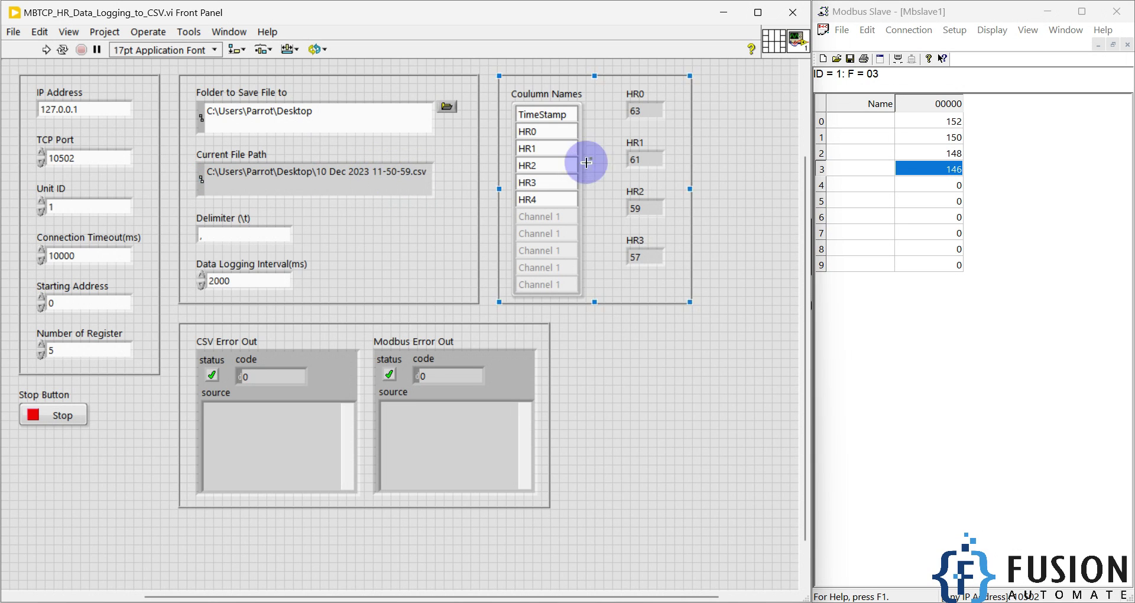
left_click(568, 177)
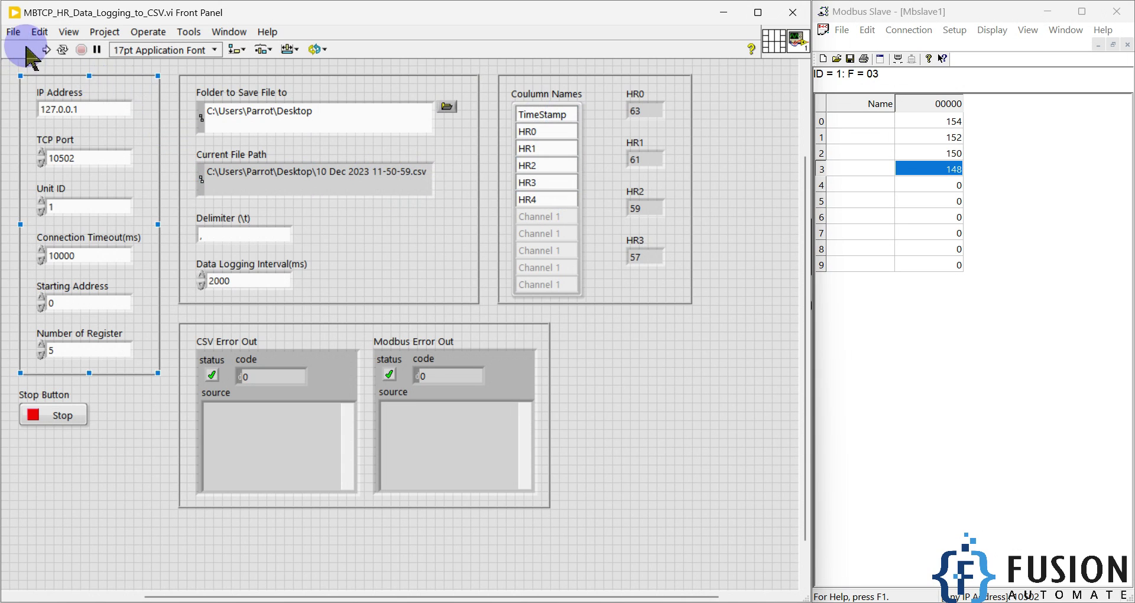
Run the logging VI, make register 4 auto-increment, and minimize LabVIEW.
left_click(45, 50)
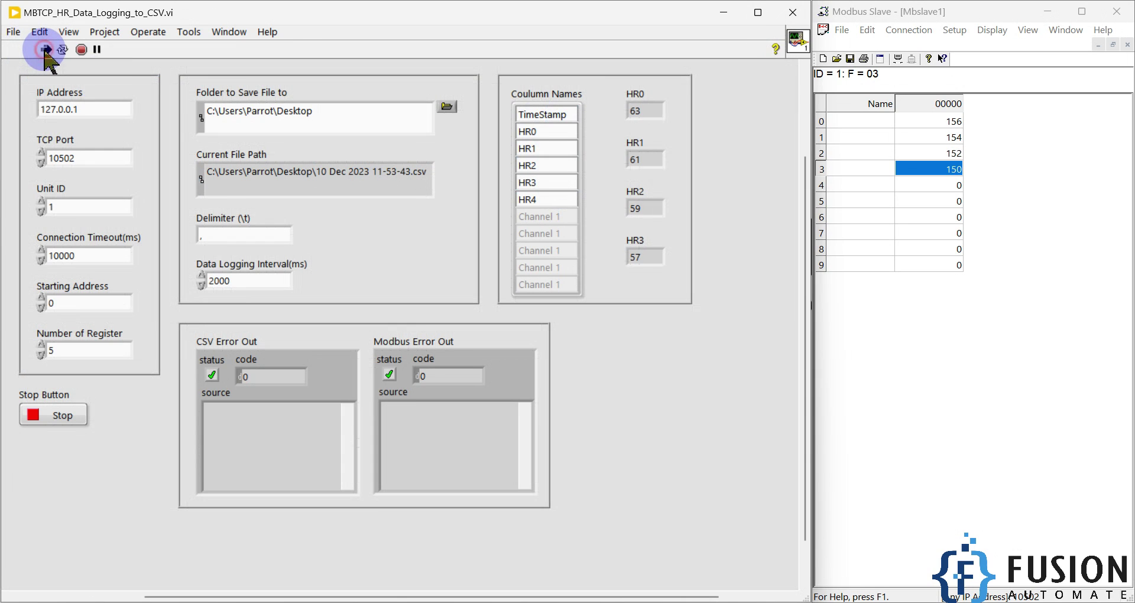
double_click(925, 185)
left_click(904, 322)
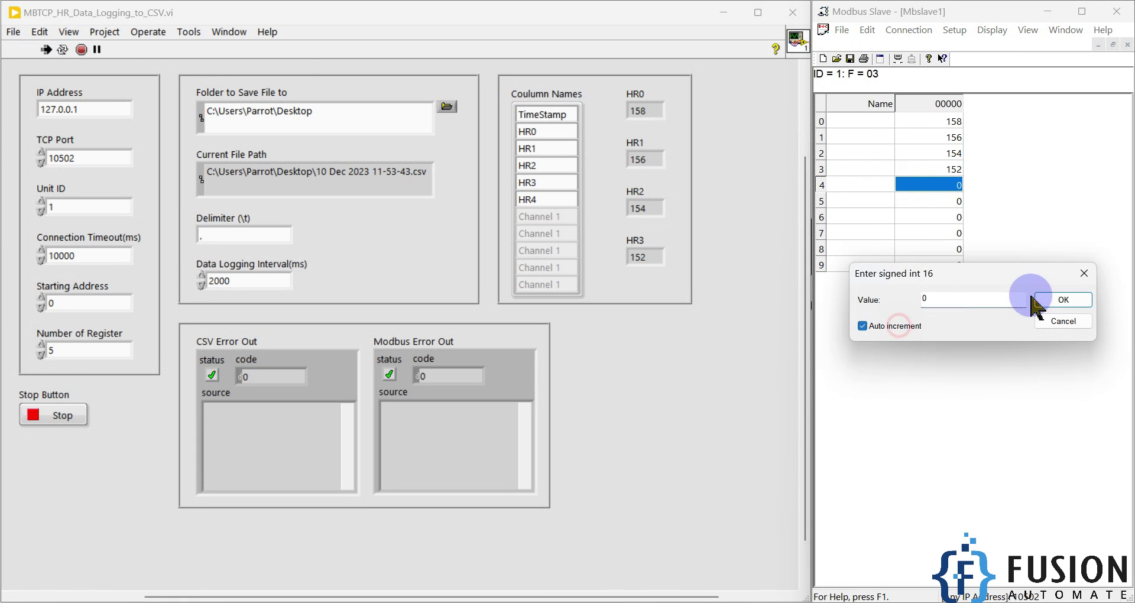
left_click(1063, 300)
left_click(948, 192)
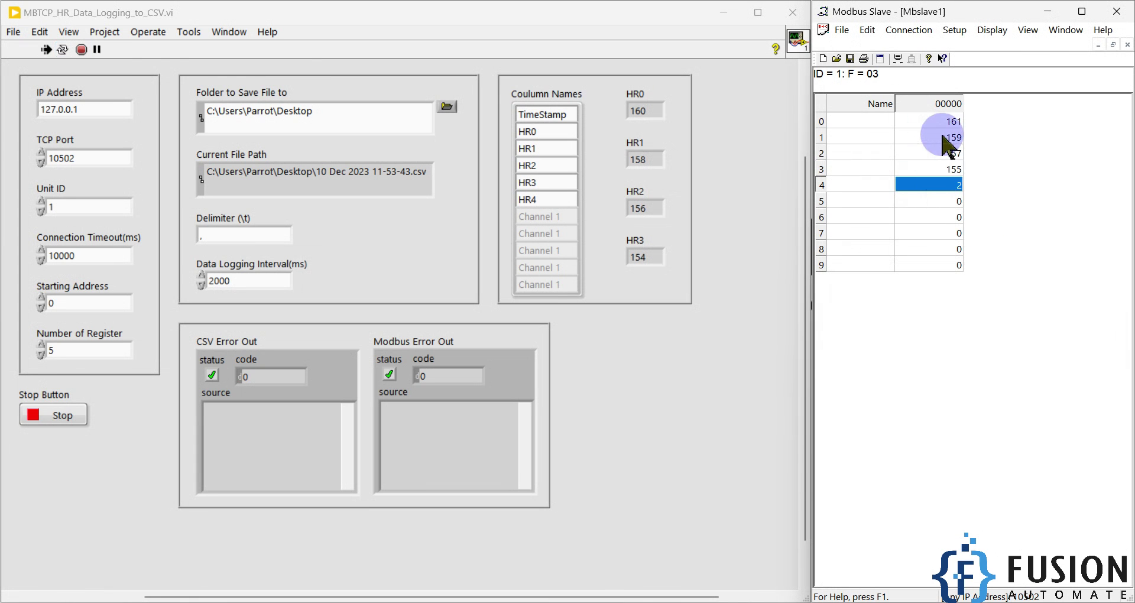
left_click(723, 12)
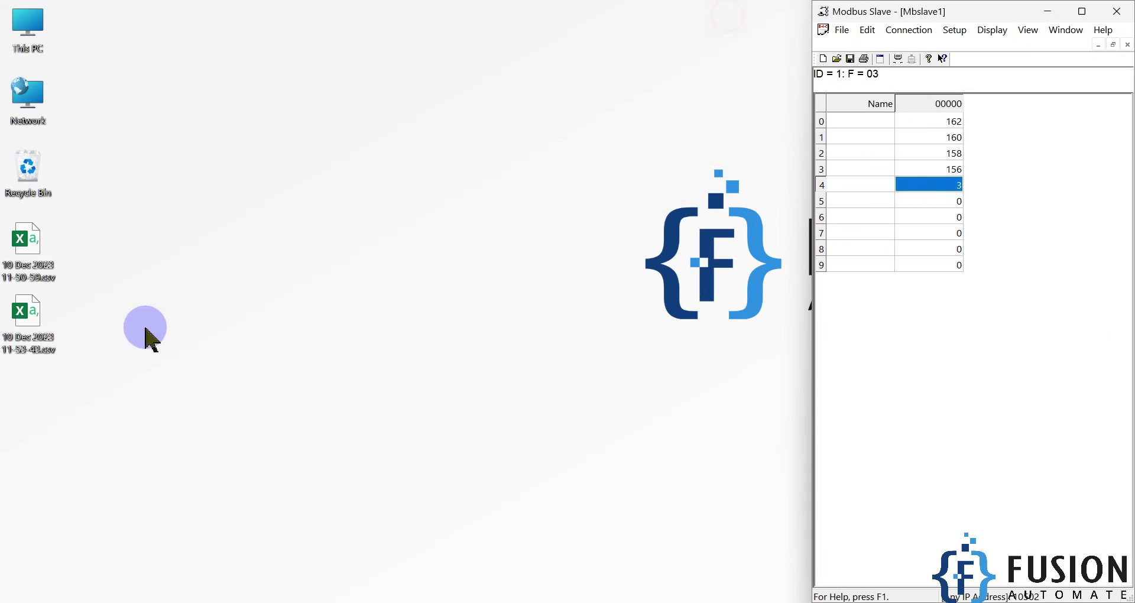
right_click(25, 349)
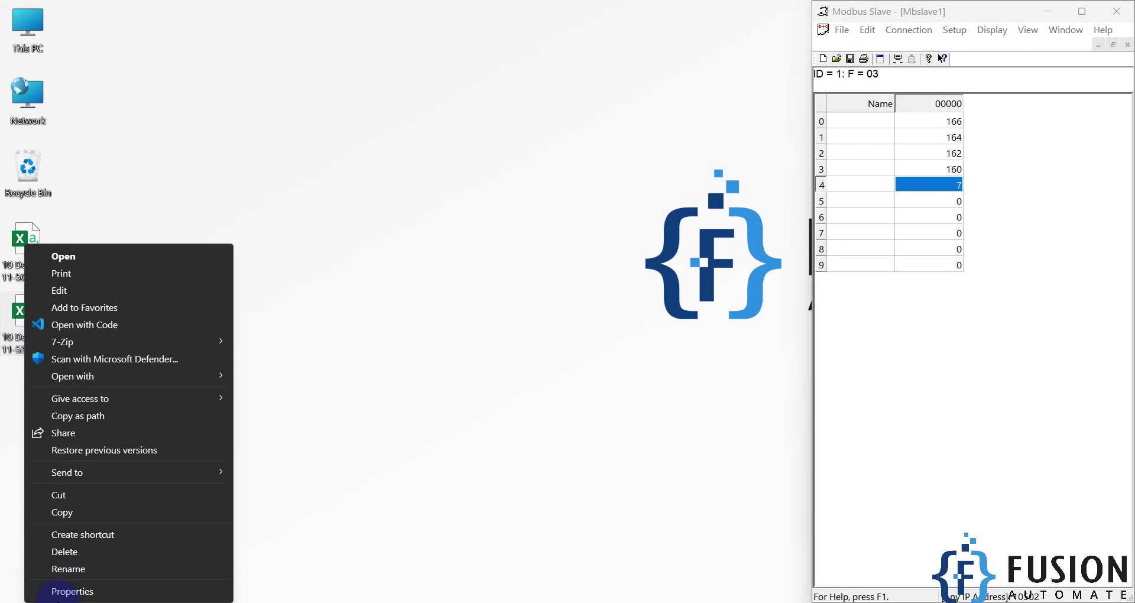
left_click(66, 591)
left_click_drag(162, 230, 385, 138)
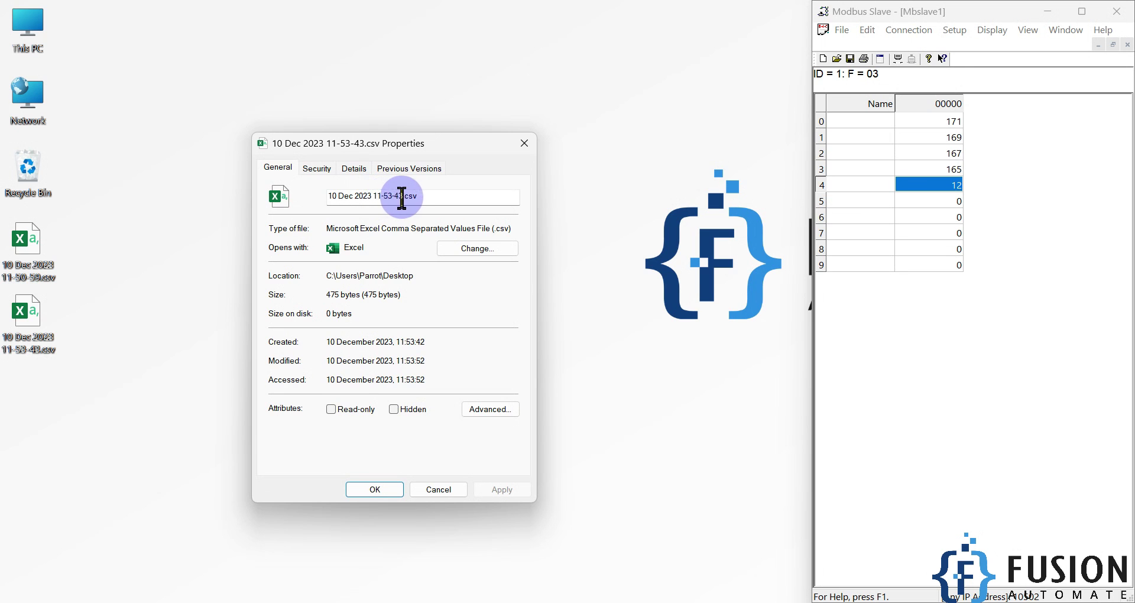
left_click_drag(385, 147, 542, 120)
right_click(42, 242)
left_click(91, 591)
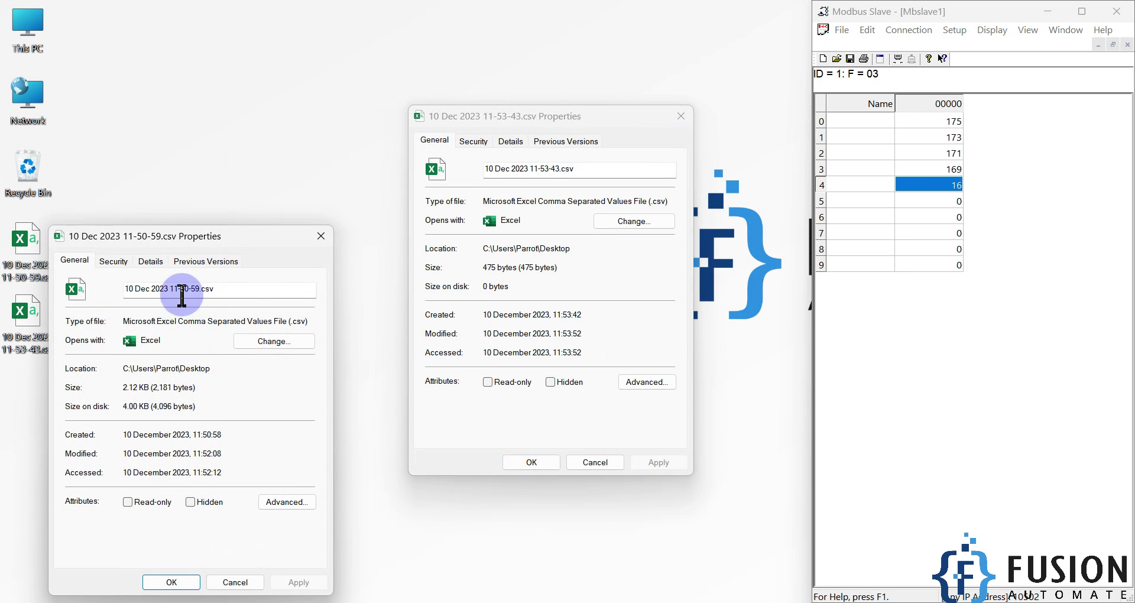
left_click_drag(182, 294, 200, 291)
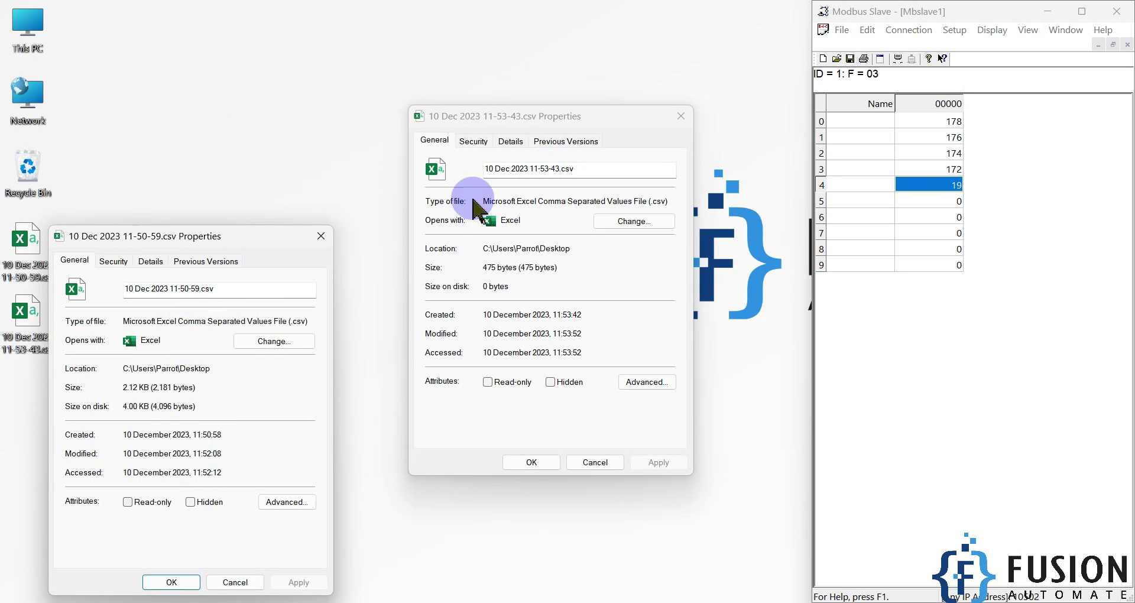
left_click(322, 236)
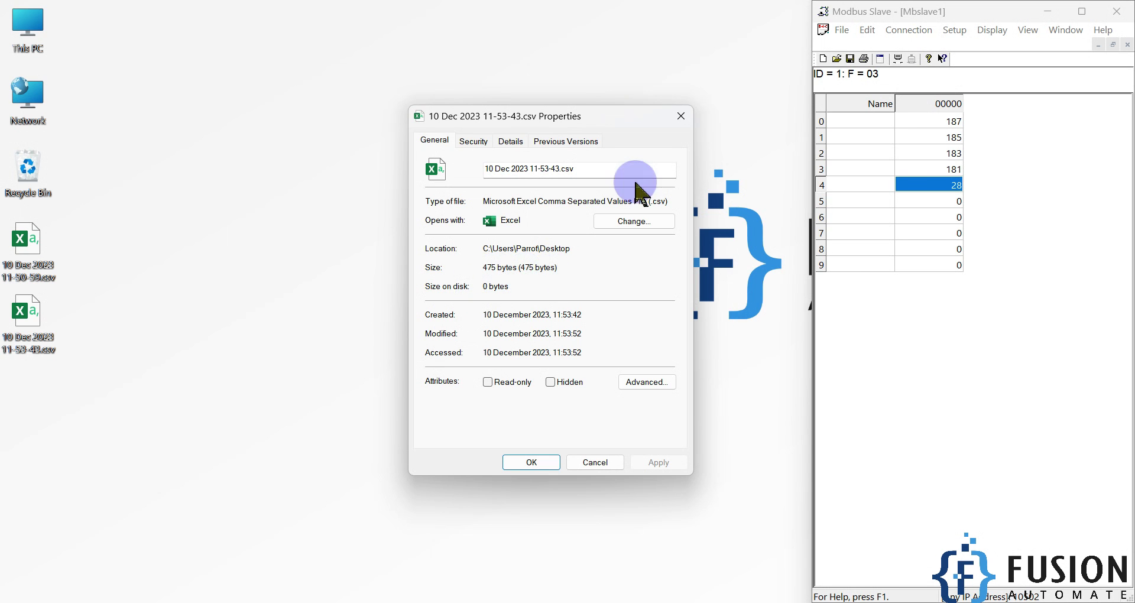
left_click(681, 116)
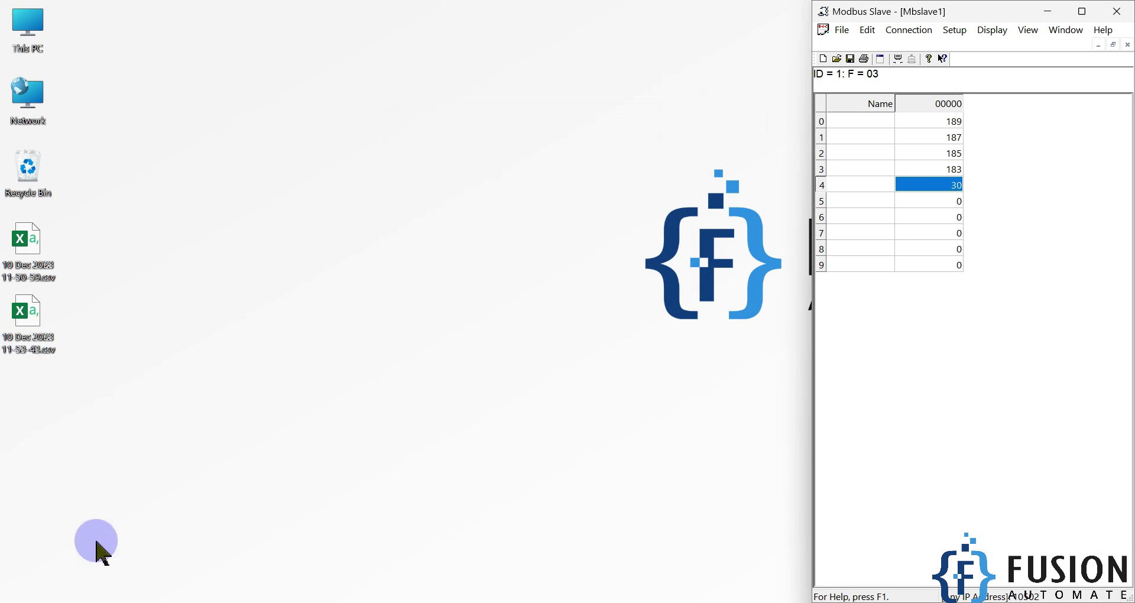
Open the Desktop folder in File Explorer in Details view with a widened Name column.
key("super+e")
left_click(51, 216)
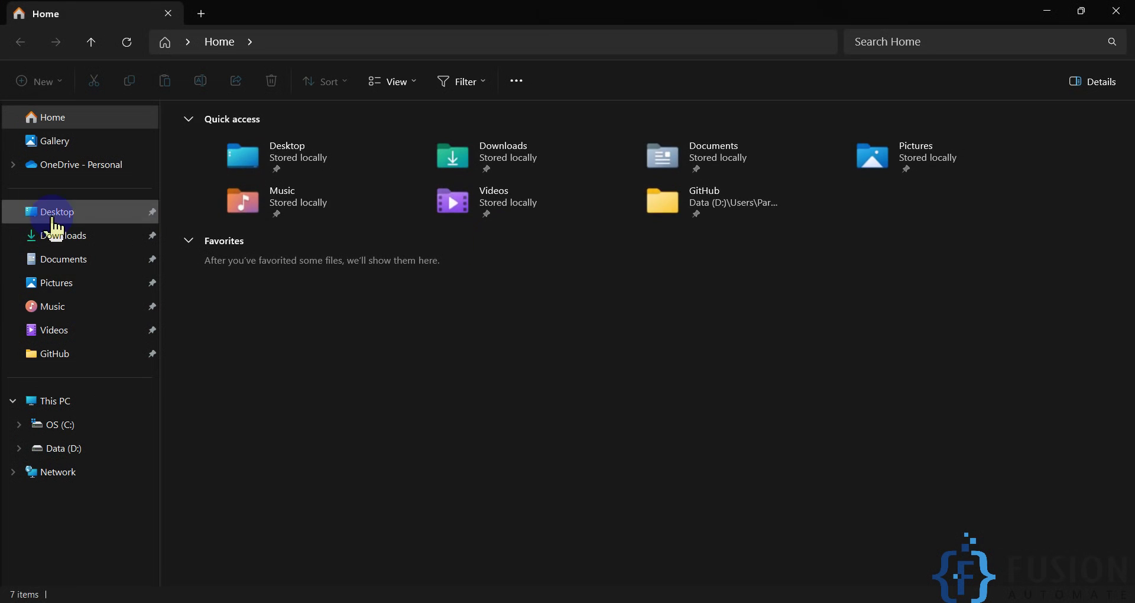
left_click(383, 252)
left_click(1101, 593)
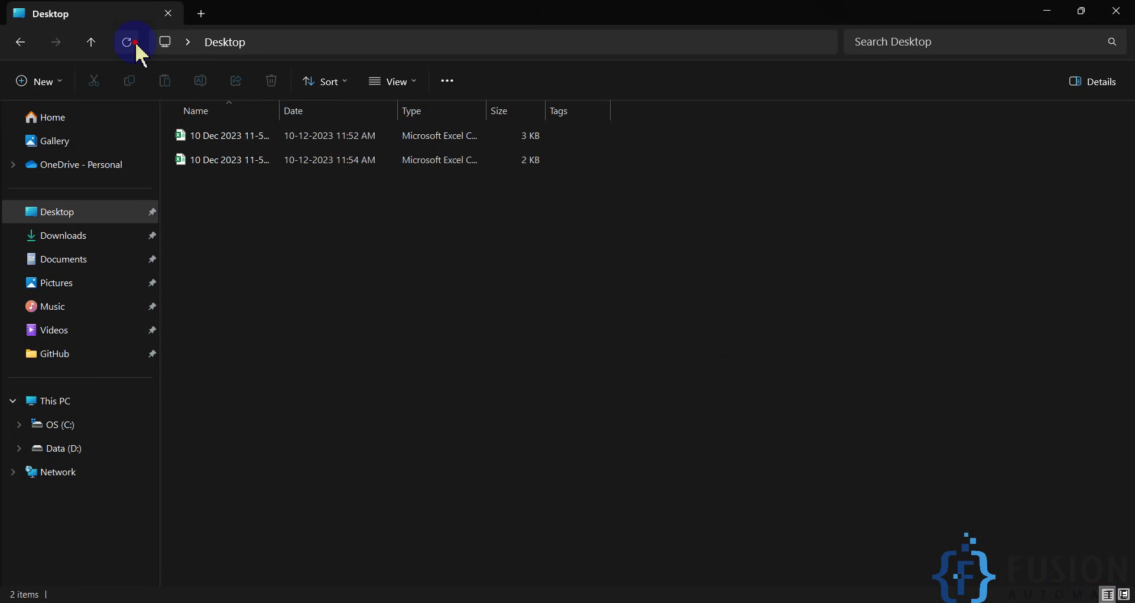
left_click_drag(280, 111, 362, 110)
Refresh the listing to see the 11-53-43 log grow from 2 KB to 3 KB, then return to LabVIEW.
left_click(310, 166)
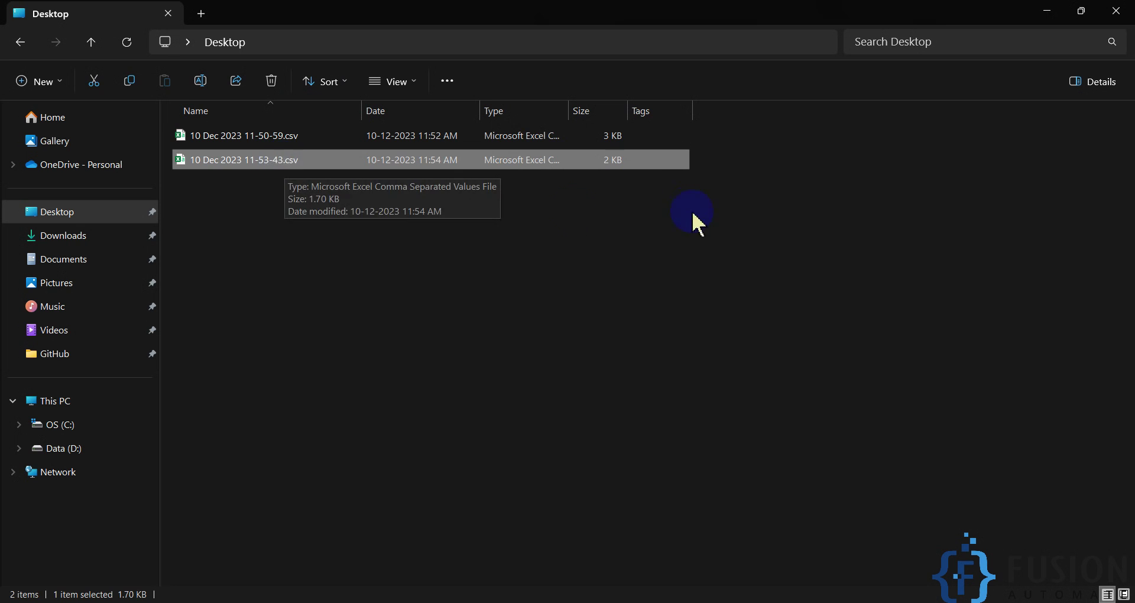
left_click(610, 172)
left_click(128, 43)
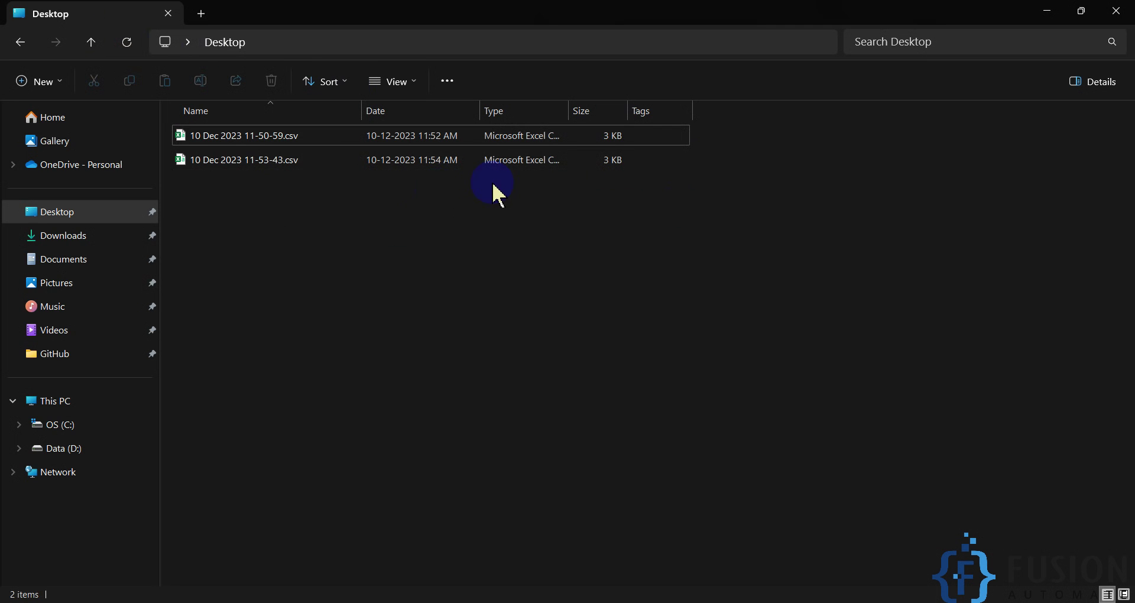
left_click(547, 168)
left_click(632, 194)
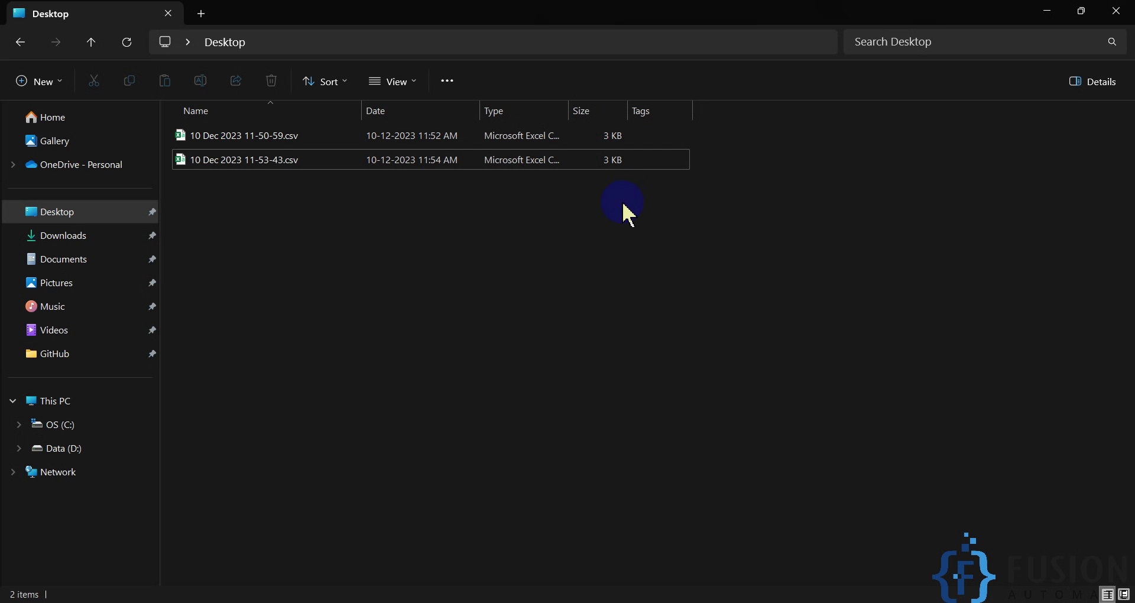
key("alt+Tab")
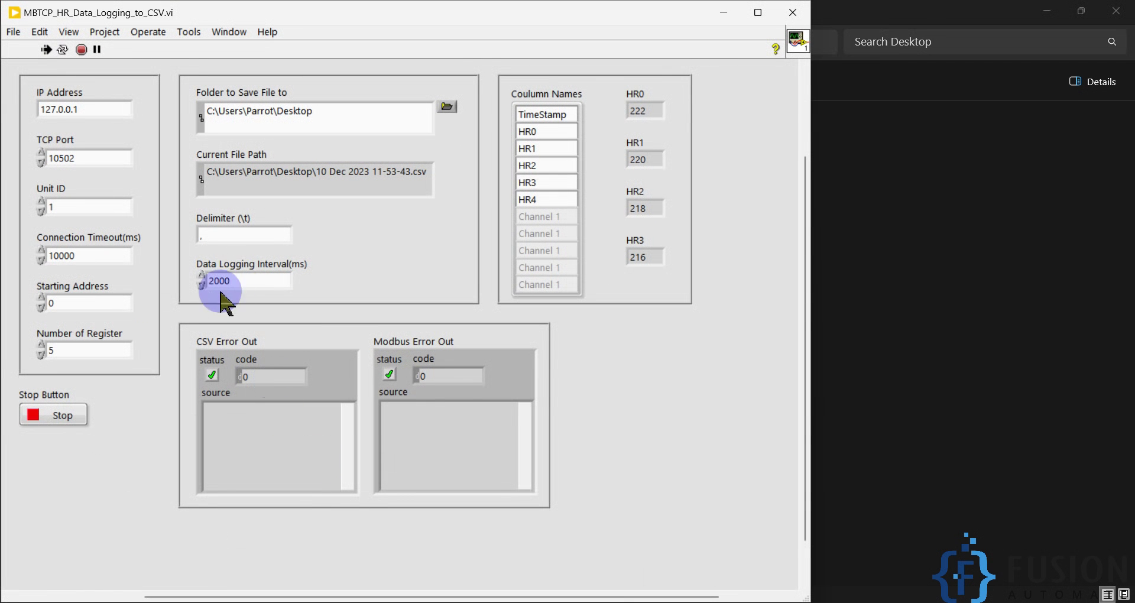
Highlight the 2000 ms Data Logging Interval, then minimize the LabVIEW logger panel.
double_click(214, 282)
left_click(362, 281)
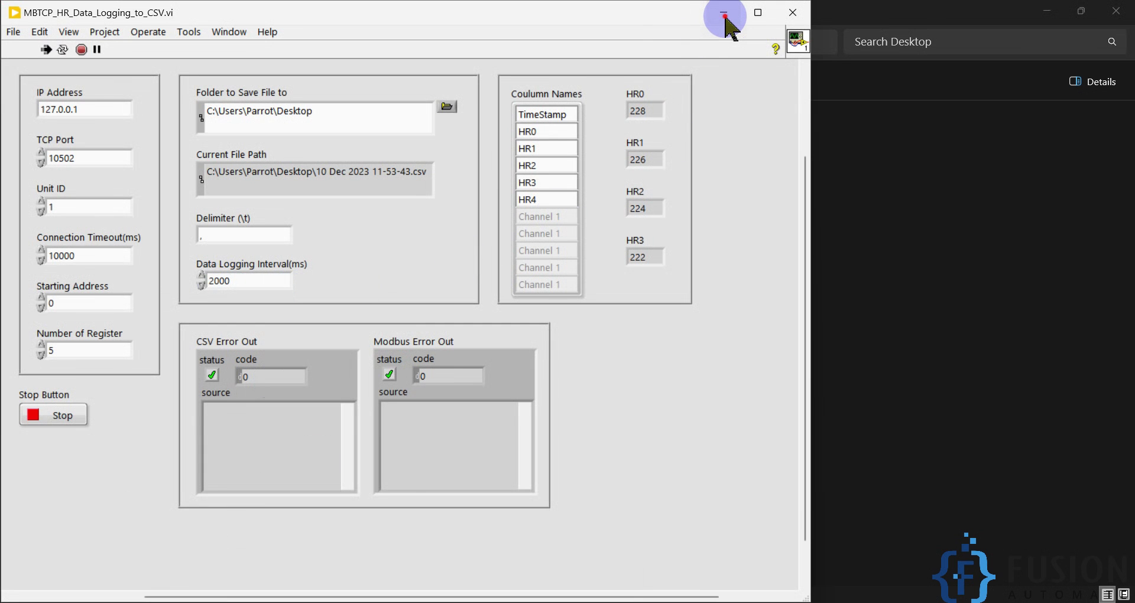
left_click(725, 15)
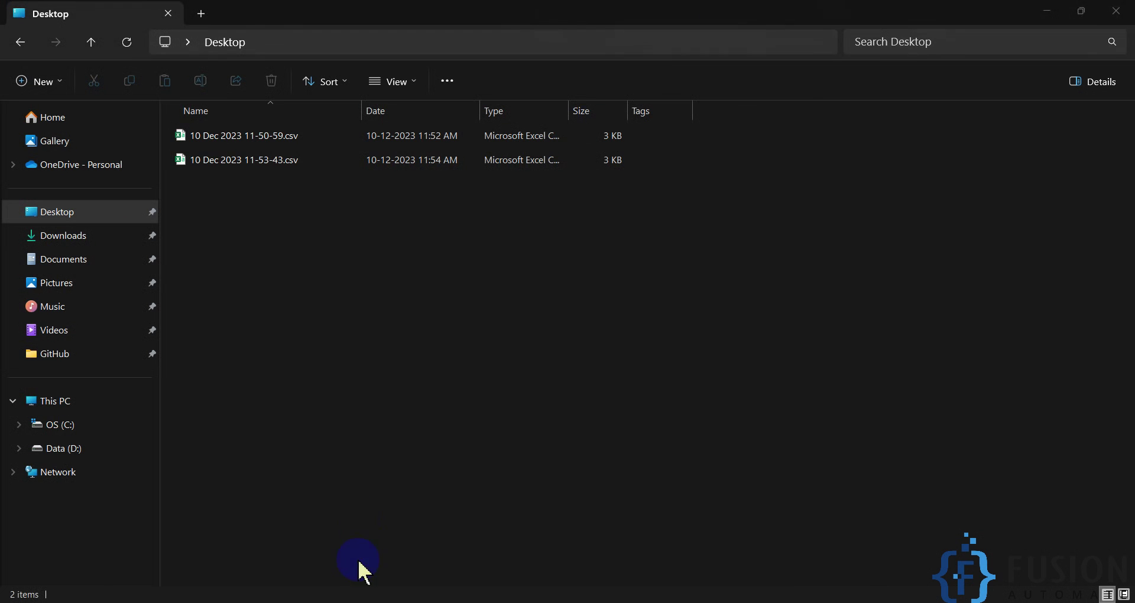
left_click(363, 598)
Stop the logging VI and open the 11-53-43 CSV log in Excel.
left_click(81, 50)
left_click(723, 12)
left_click(286, 166)
double_click(286, 166)
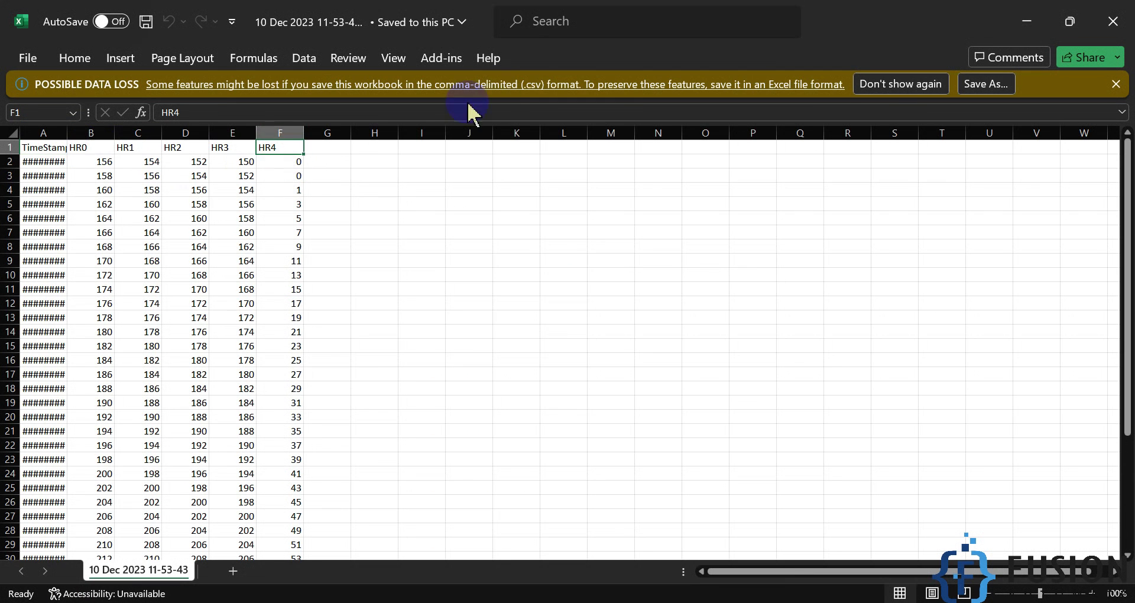
Snap the 11-53-43 workbook right and open the 11-50-59 CSV on the left half.
left_click(280, 132)
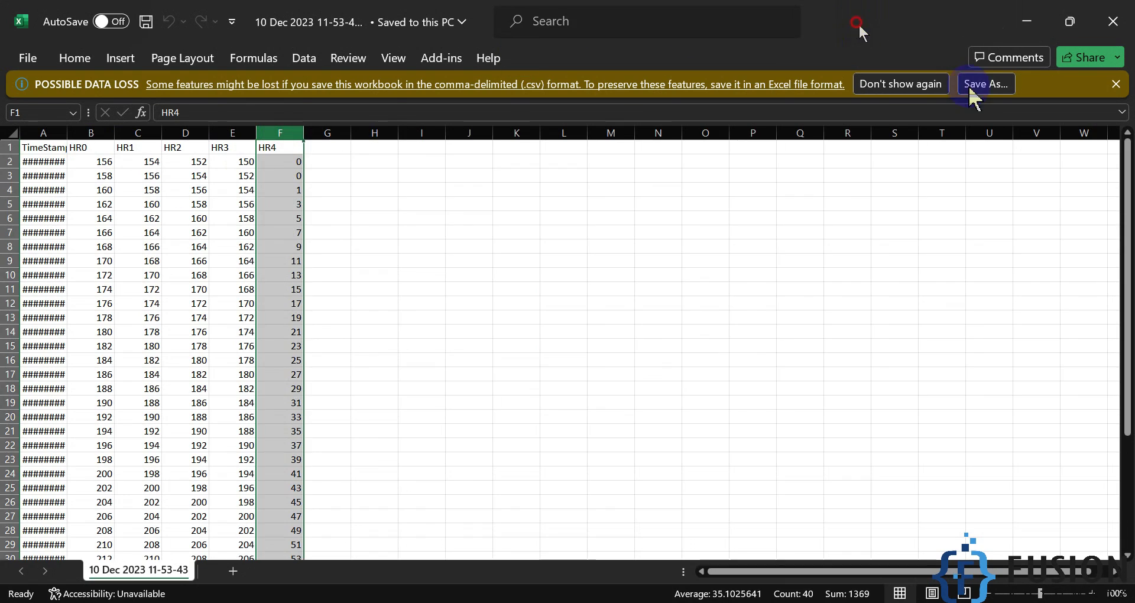
key("super+Right")
left_click(157, 190)
double_click(264, 142)
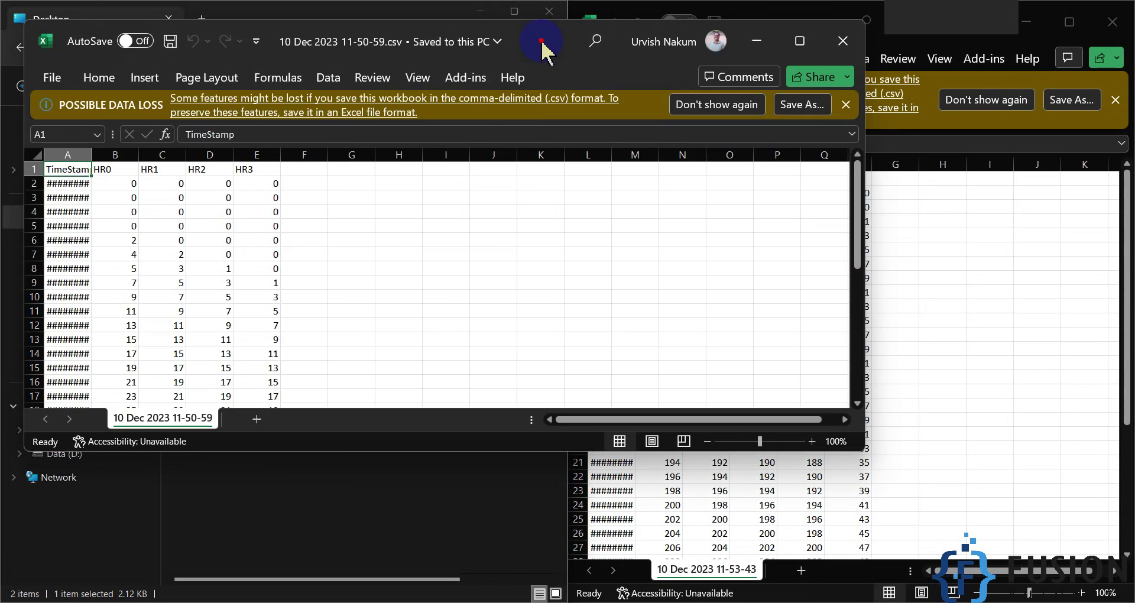
left_click_drag(540, 44, 2, 260)
left_click(268, 304)
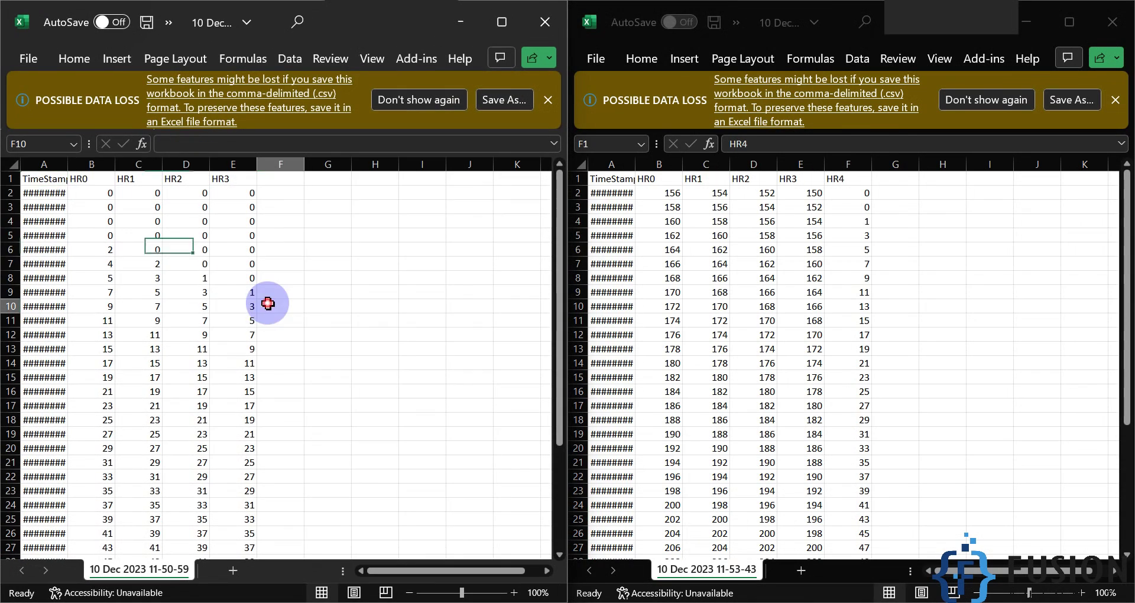
Compare headers: the older file ends at HR3, the newer adds an HR4 column.
left_click(83, 177)
left_click(144, 178)
left_click(181, 180)
left_click(224, 178)
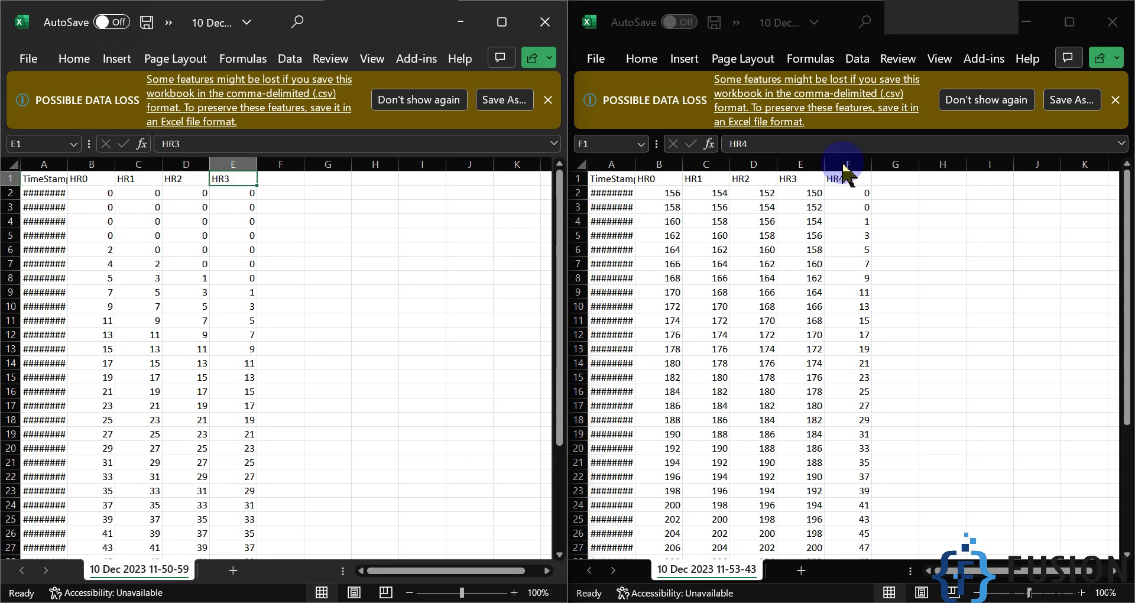
left_click(844, 165)
scroll(904, 269, "down", 1)
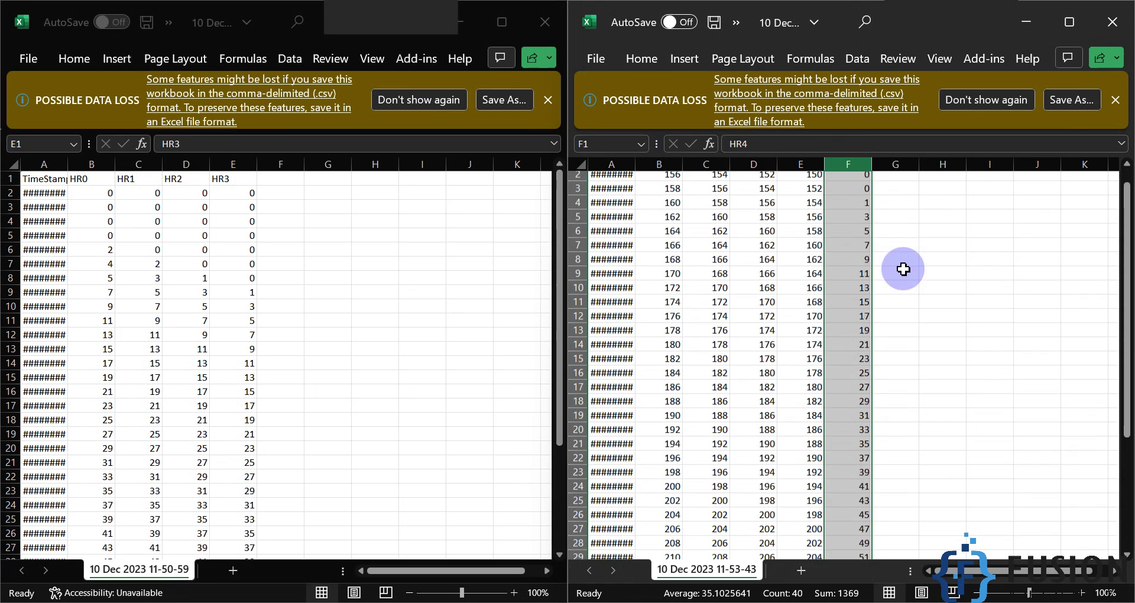
scroll(903, 269, "up", 1)
Auto-fit column A in both workbooks so full timestamps show.
double_click(68, 164)
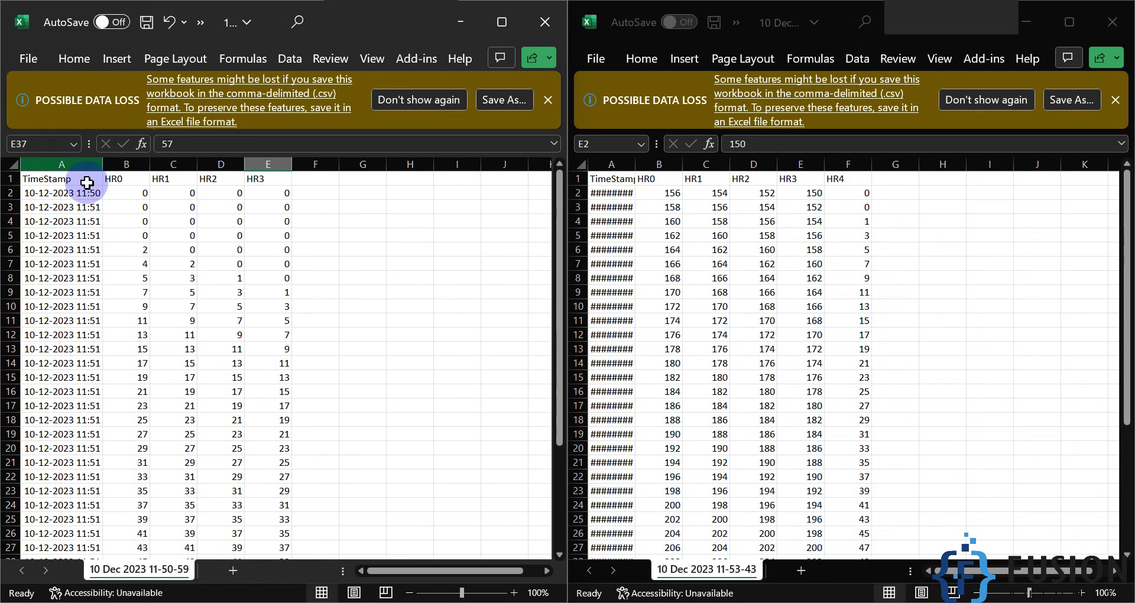
left_click(635, 160)
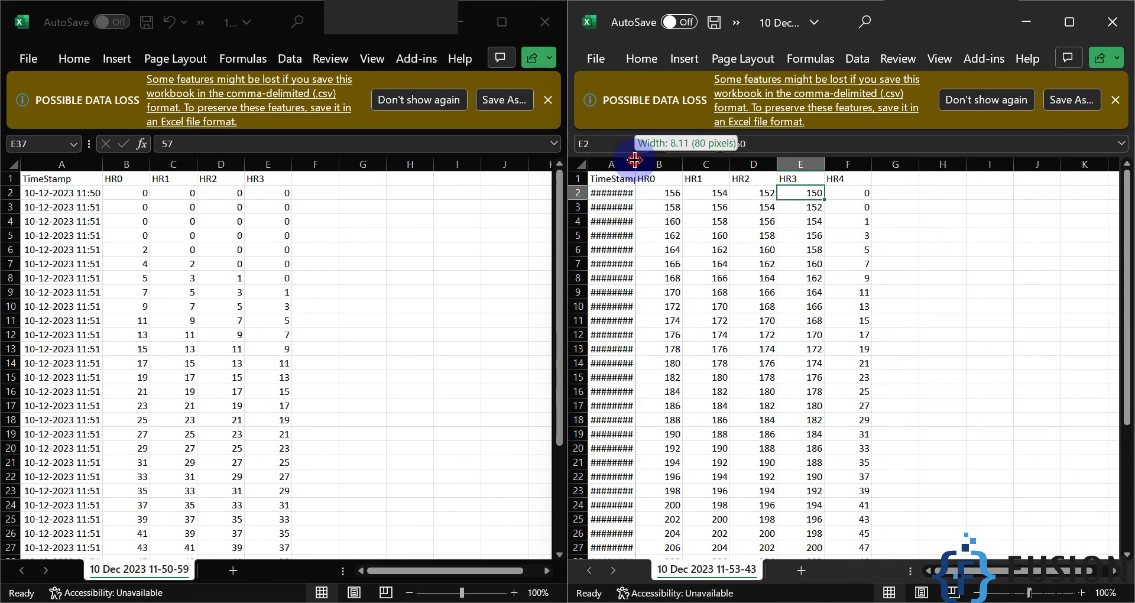
double_click(635, 165)
left_click(703, 264)
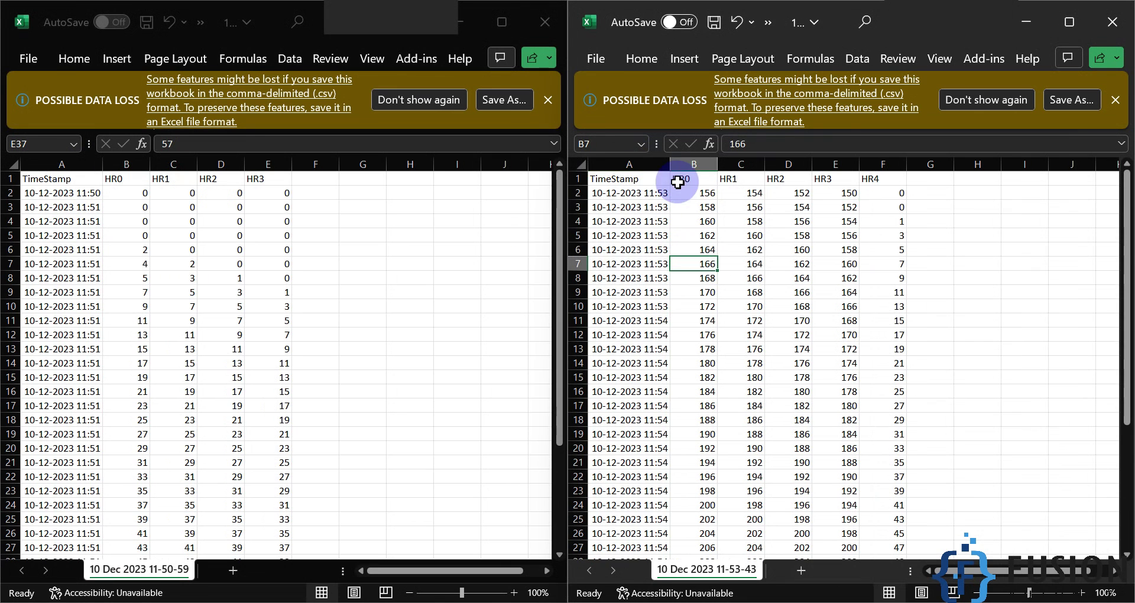
Close the 11-50-59 and 11-53-43 workbooks without saving.
left_click(545, 22)
left_click(310, 437)
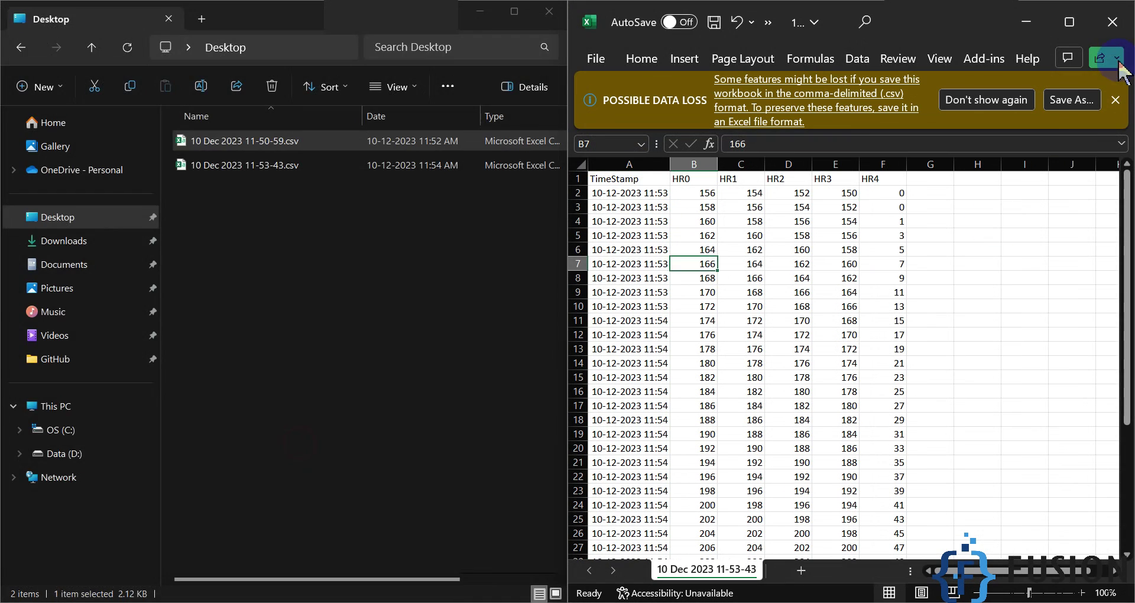
left_click(1113, 22)
left_click(946, 447)
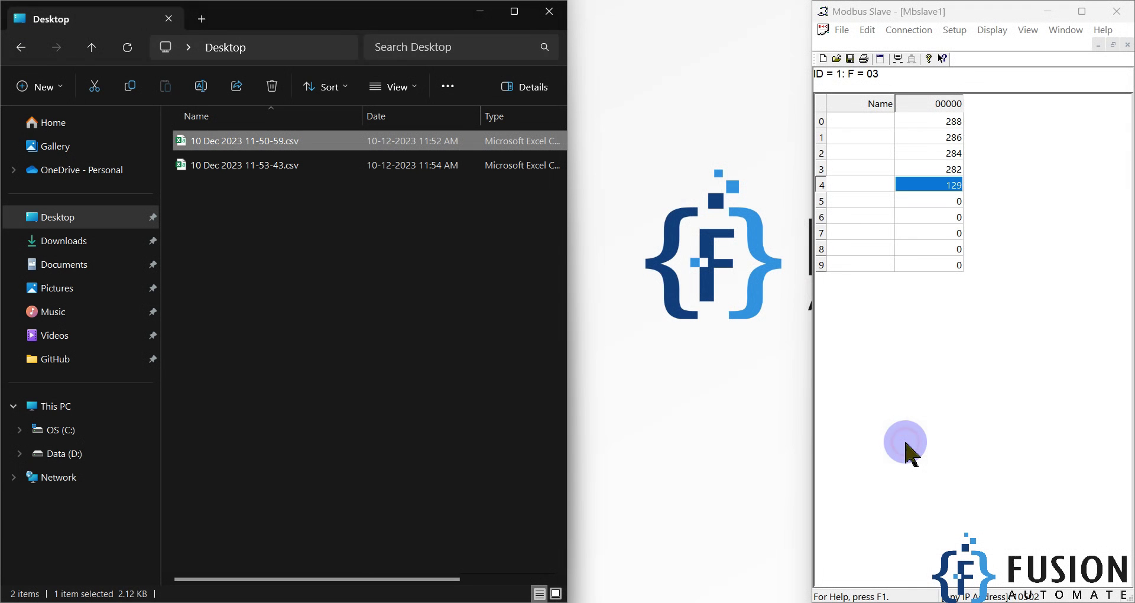
Close File Explorer, review the Number of Register setting, and slide the LabVIEW panel right beside the Desktop files.
left_click(549, 12)
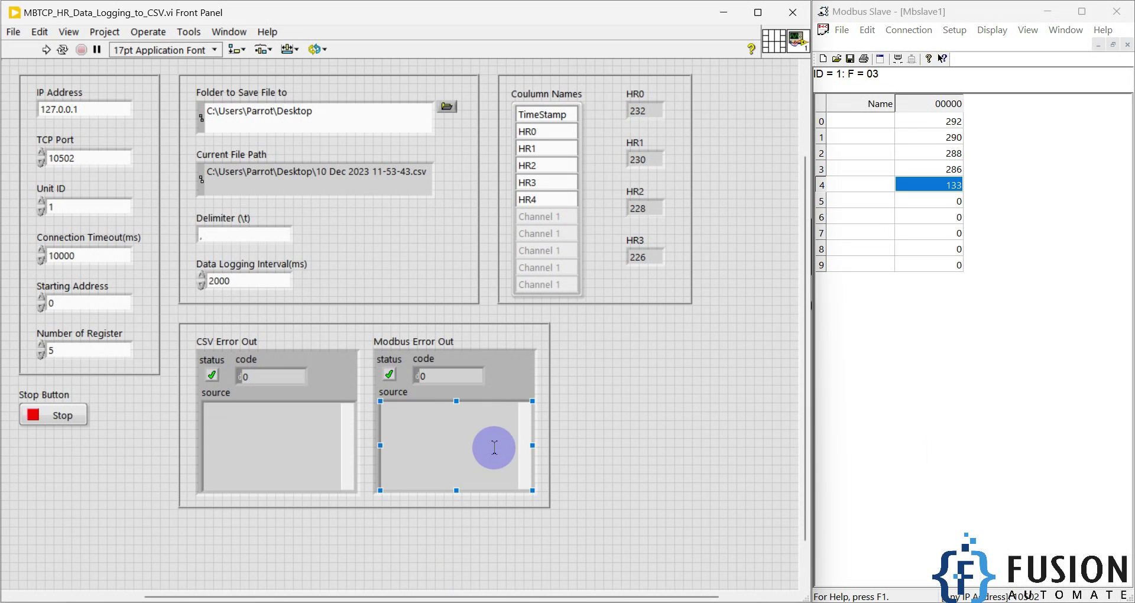
left_click(389, 189)
left_click(108, 348)
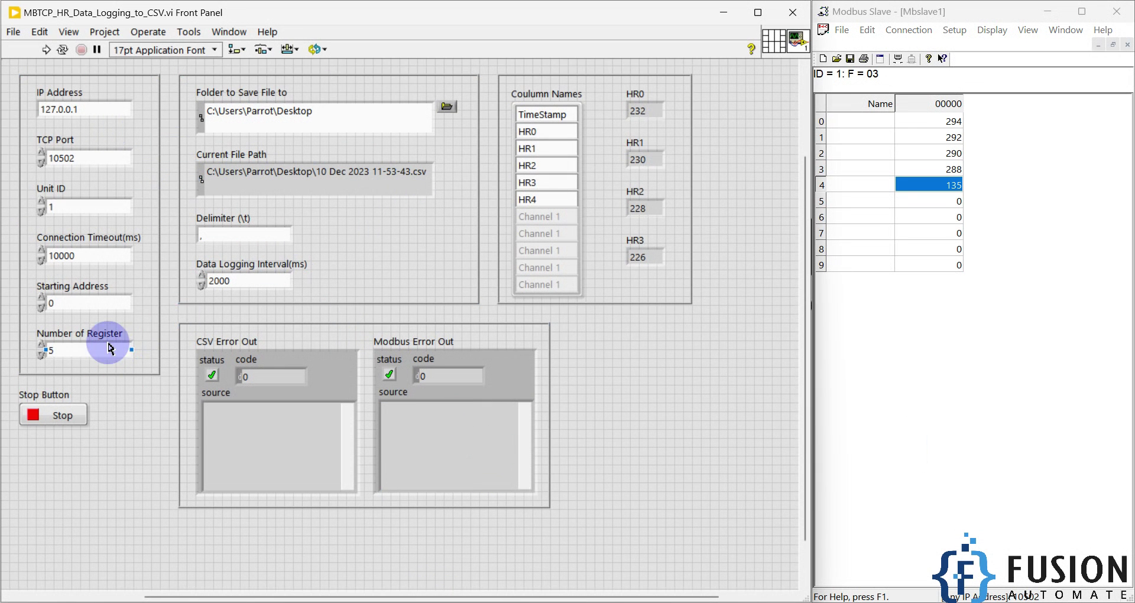
left_click(88, 348)
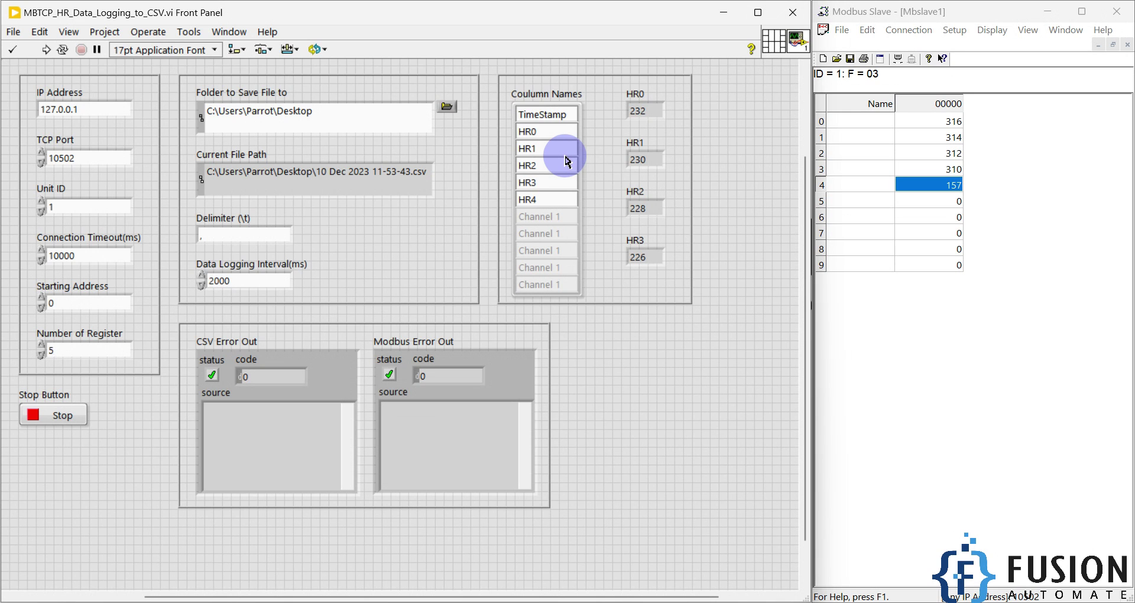
left_click_drag(508, 13, 646, 13)
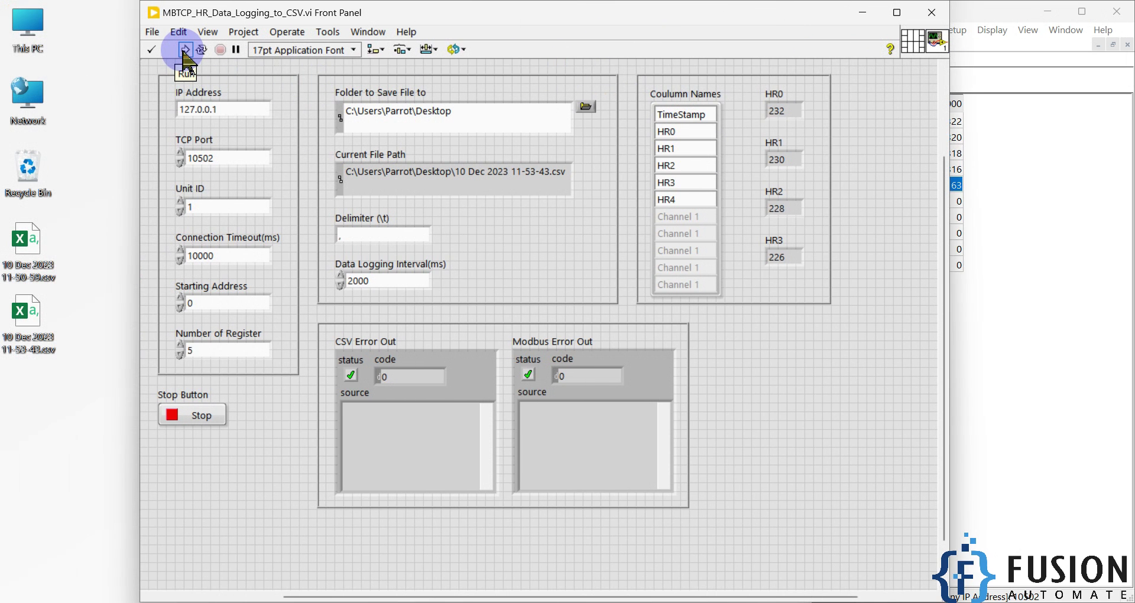
Run the VI to start logging to 10 Dec 2023 11-56-33.csv and open that file in Excel.
left_click(185, 50)
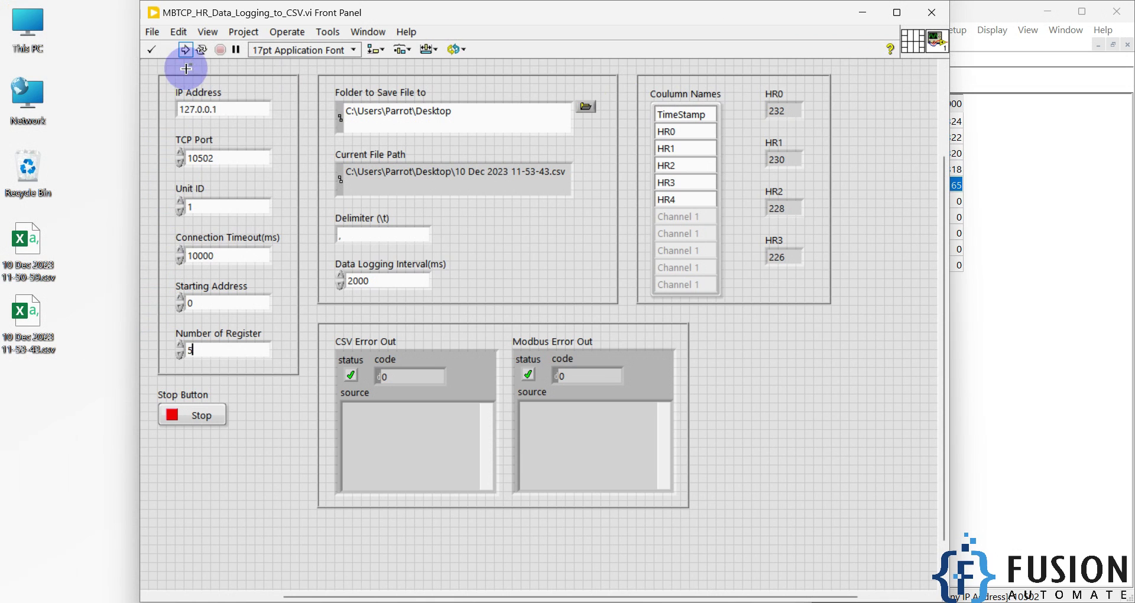
left_click(185, 50)
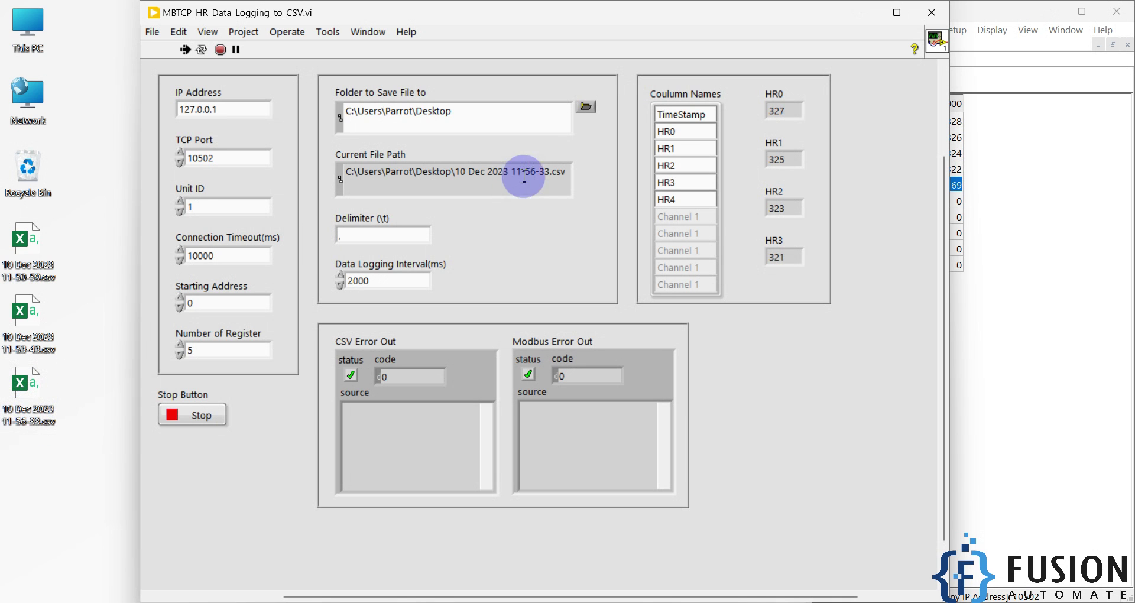
left_click_drag(510, 172, 550, 169)
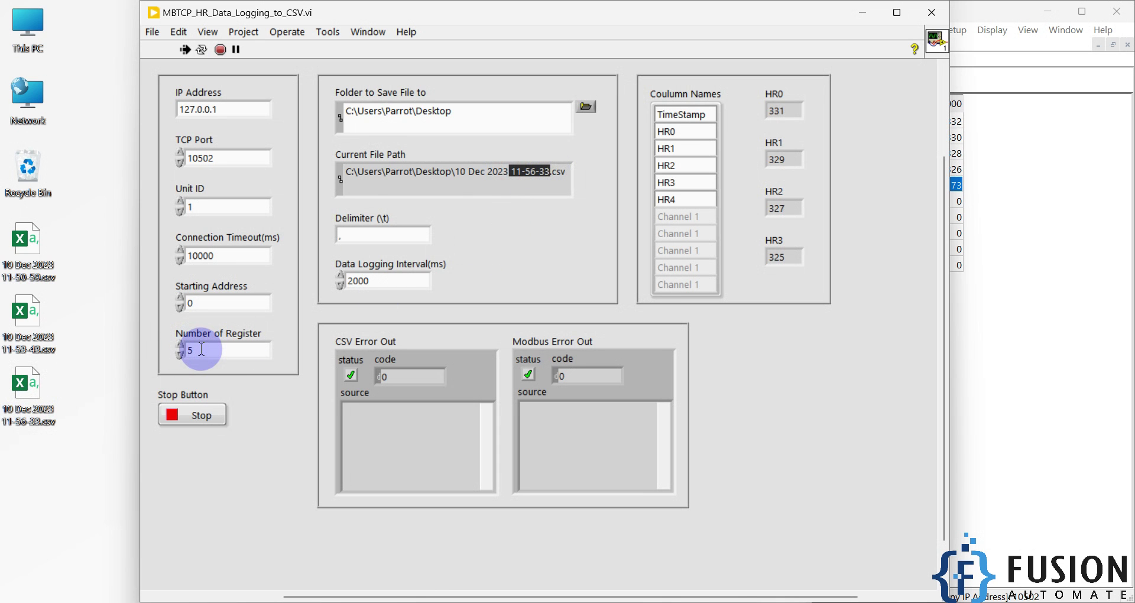
double_click(42, 401)
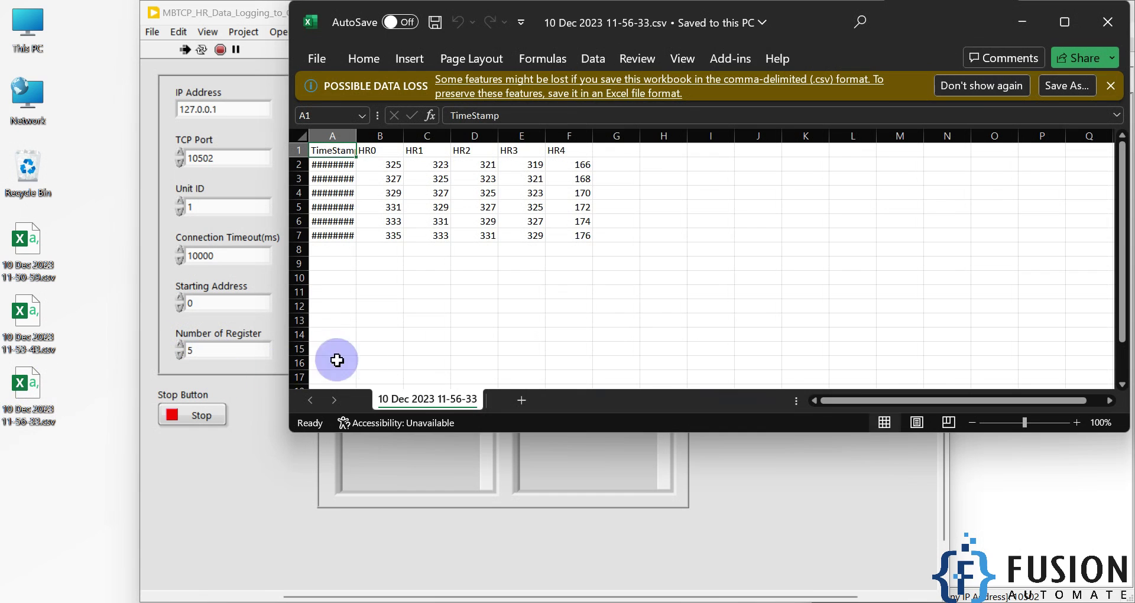
Stop the VI after its CSV write error 5, review the 11-56-33 rows, and close the workbook.
left_click(698, 514)
left_click_drag(362, 410, 431, 476)
left_click(433, 470)
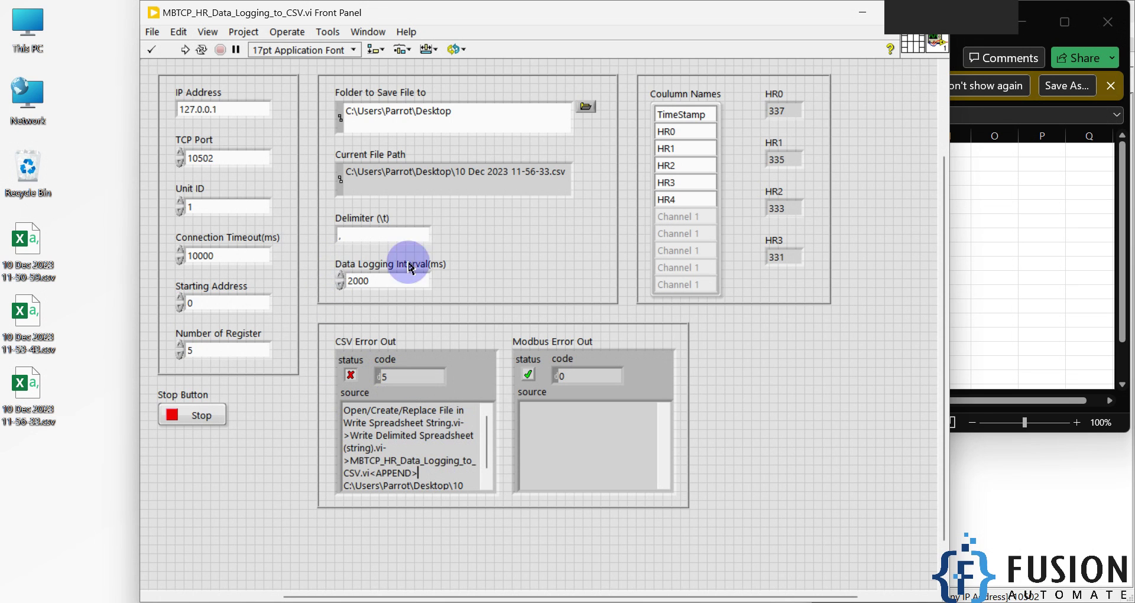
left_click(969, 218)
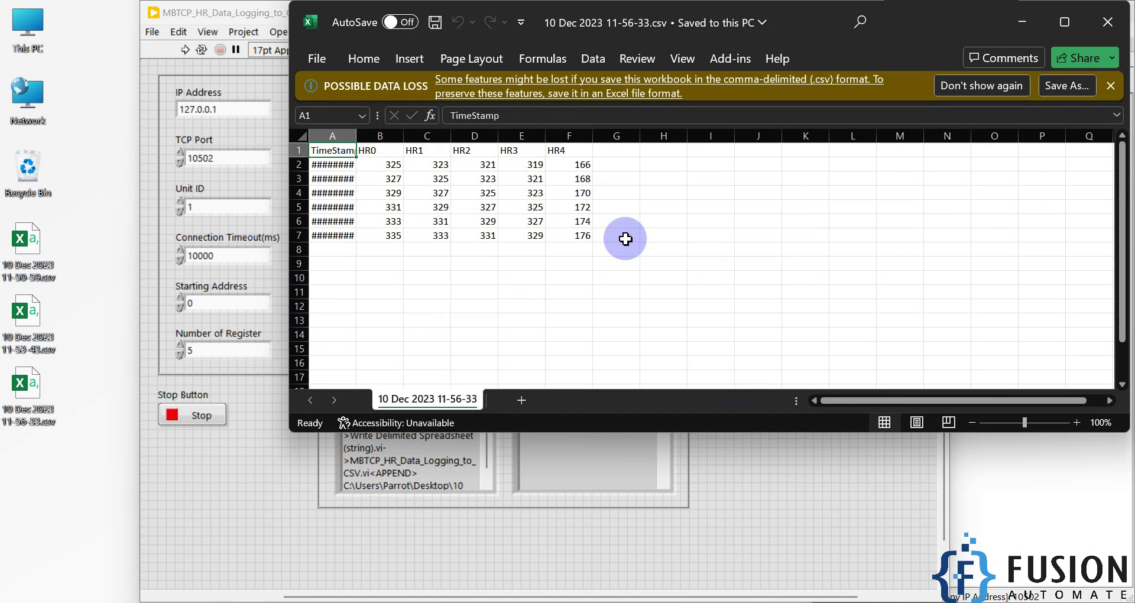
left_click(1123, 29)
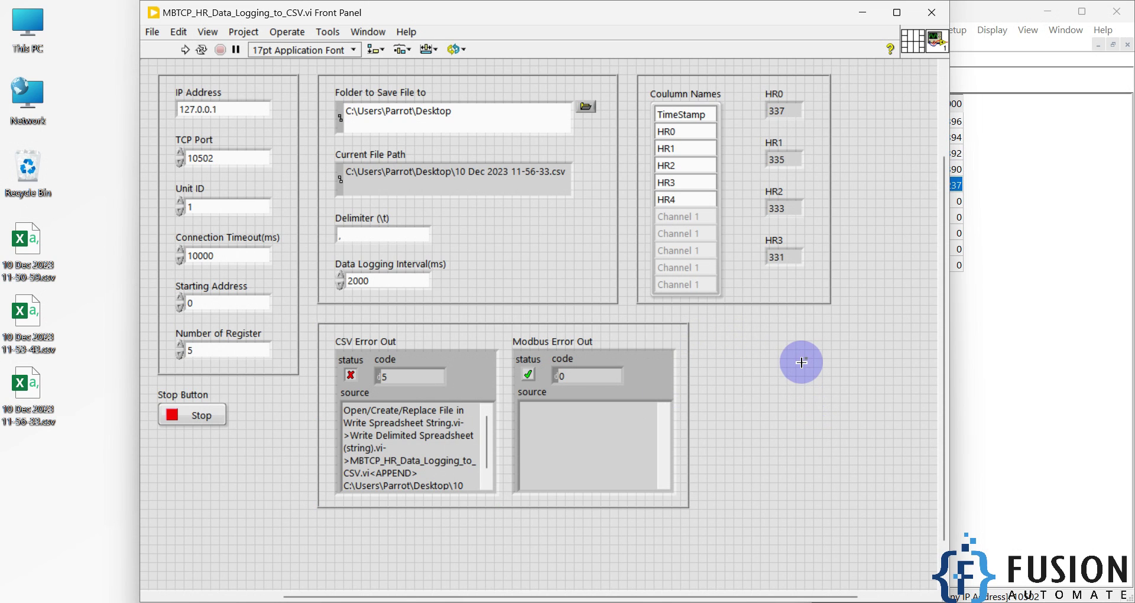
Snap the front panel to the left half and rerun the VI with Ctrl+R.
left_click_drag(612, 18, 17, 128)
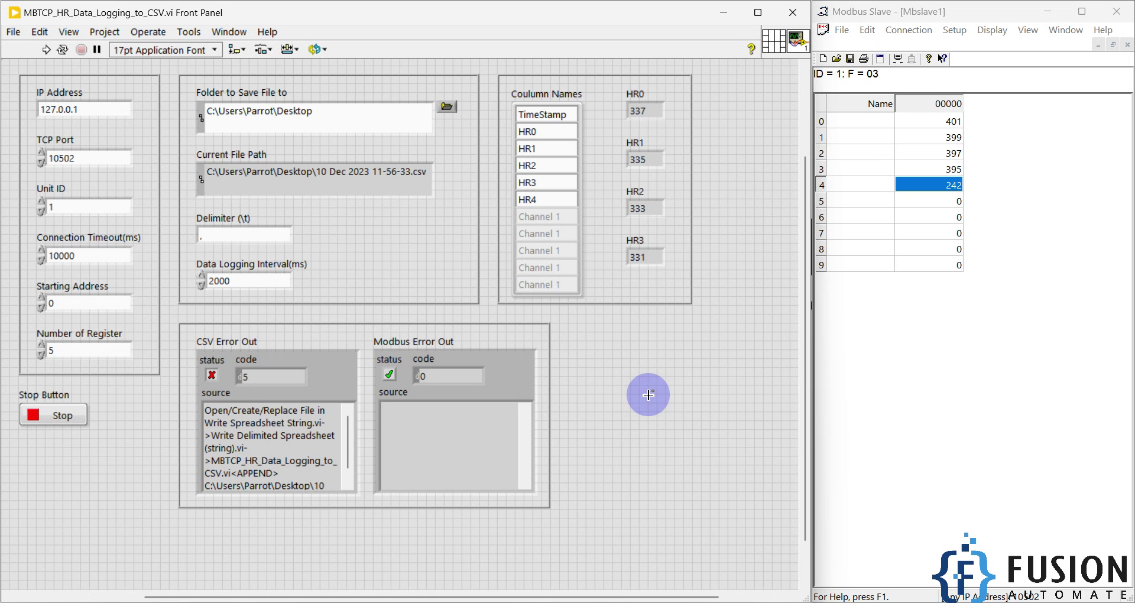
key("ctrl+r")
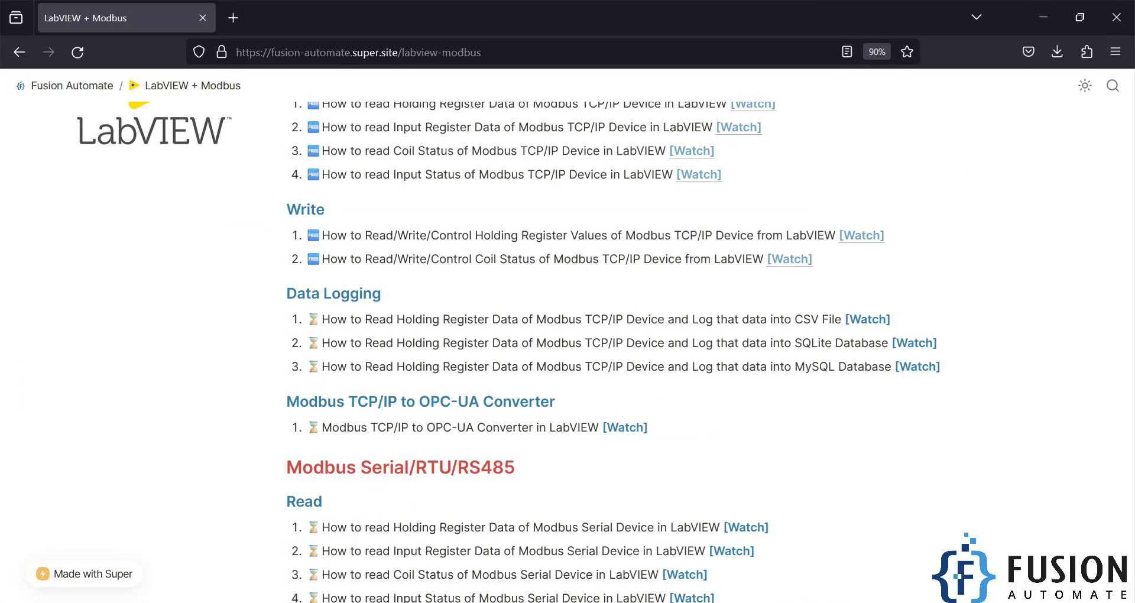
Highlight the CSV and SQLite Database logging tutorials, then un-maximize the browser window.
left_click_drag(793, 320, 811, 320)
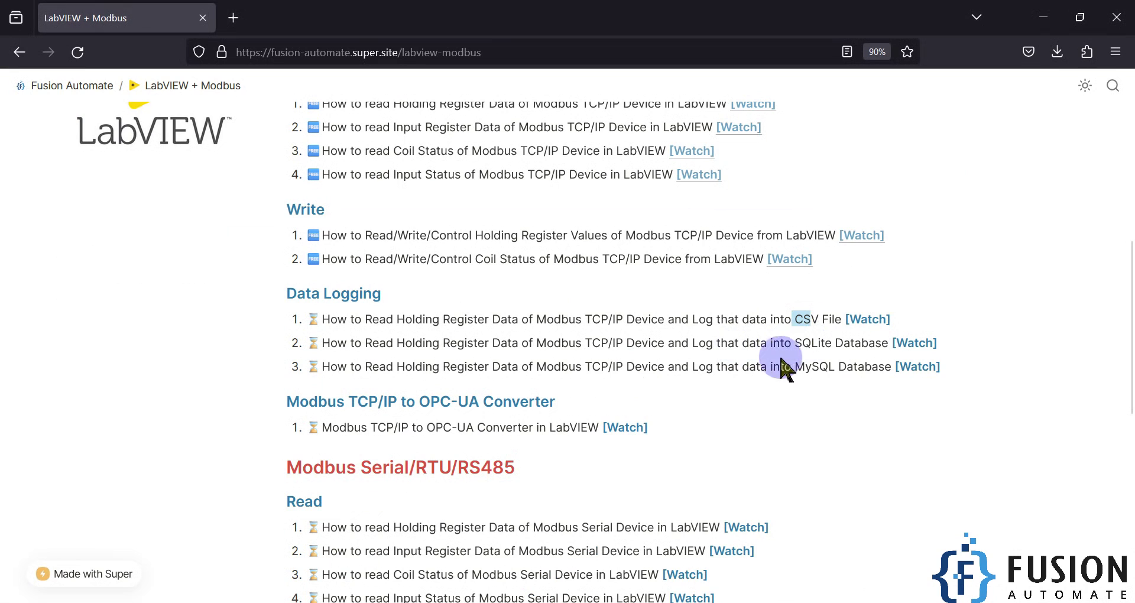
left_click_drag(798, 343, 887, 342)
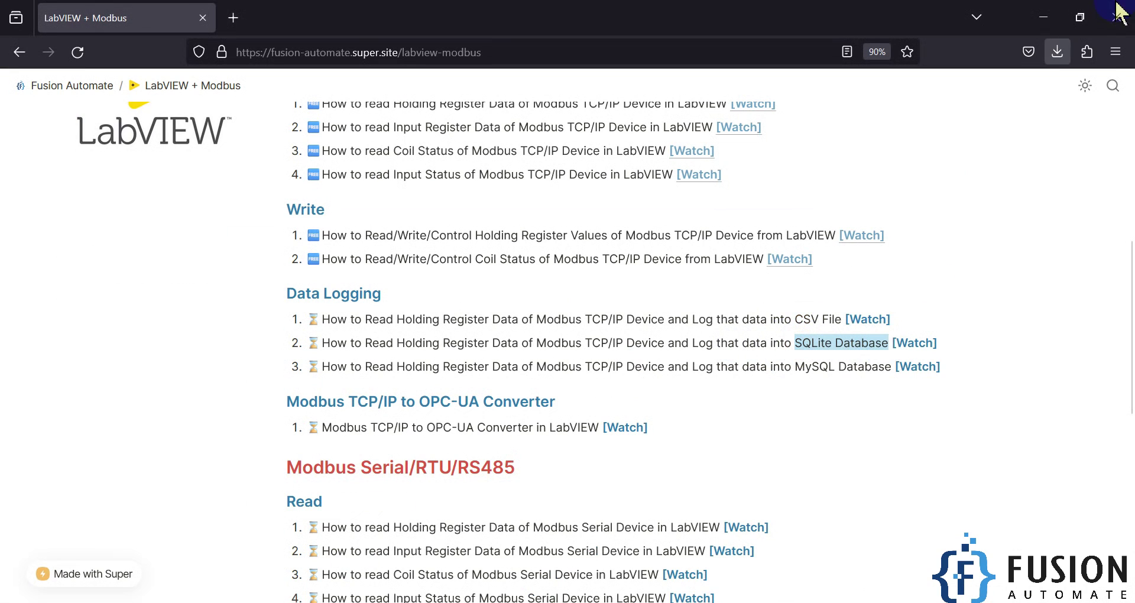
double_click(1027, 19)
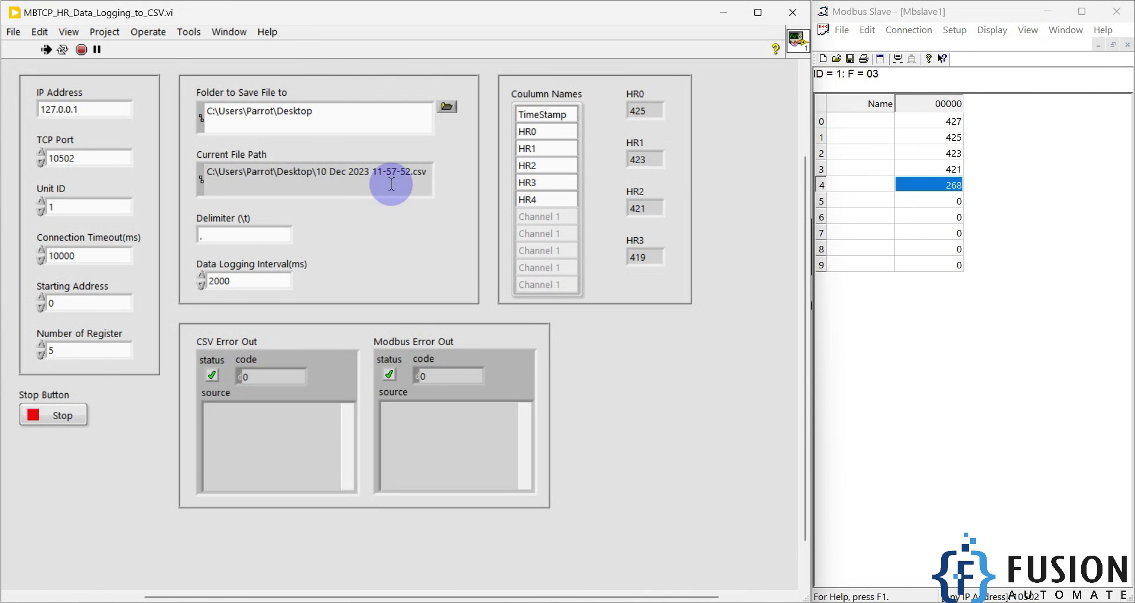
Highlight the 11-57-52 file name in Current File Path, then select SQLite on the tutorial page.
left_click_drag(424, 172, 405, 173)
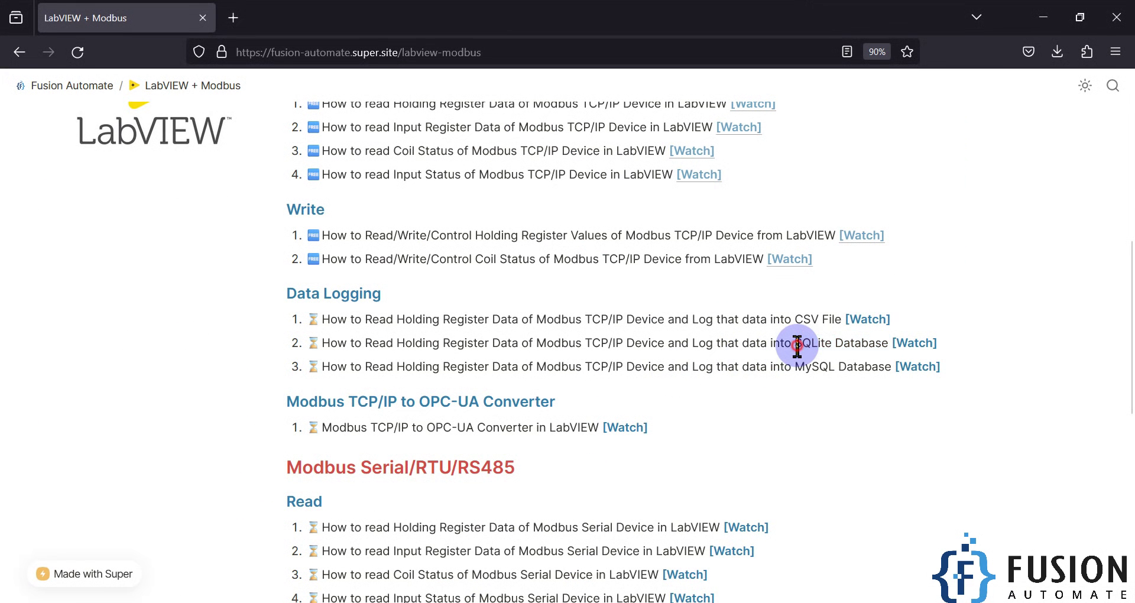
double_click(797, 346)
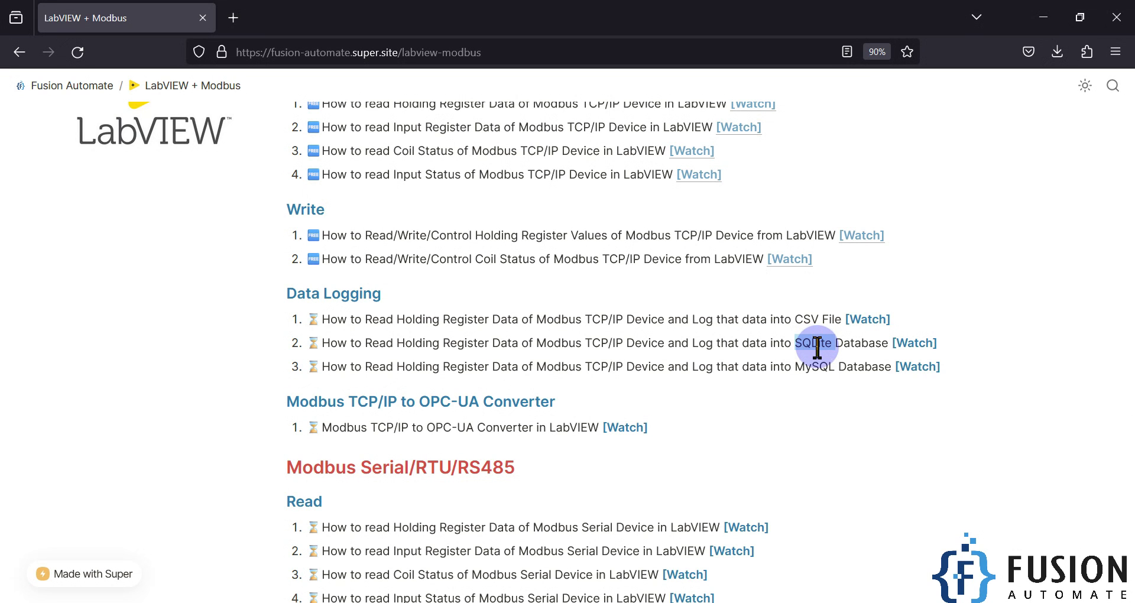
Select MySQL and SQLite in the tutorial list, then reveal the desktop with the four CSV logs.
double_click(815, 365)
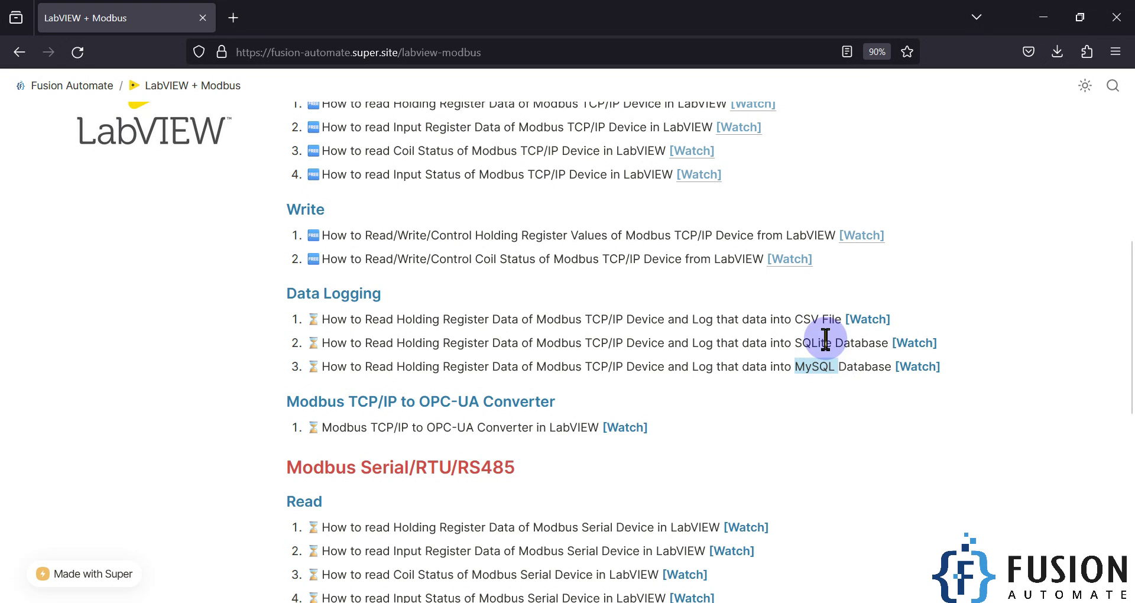
double_click(807, 342)
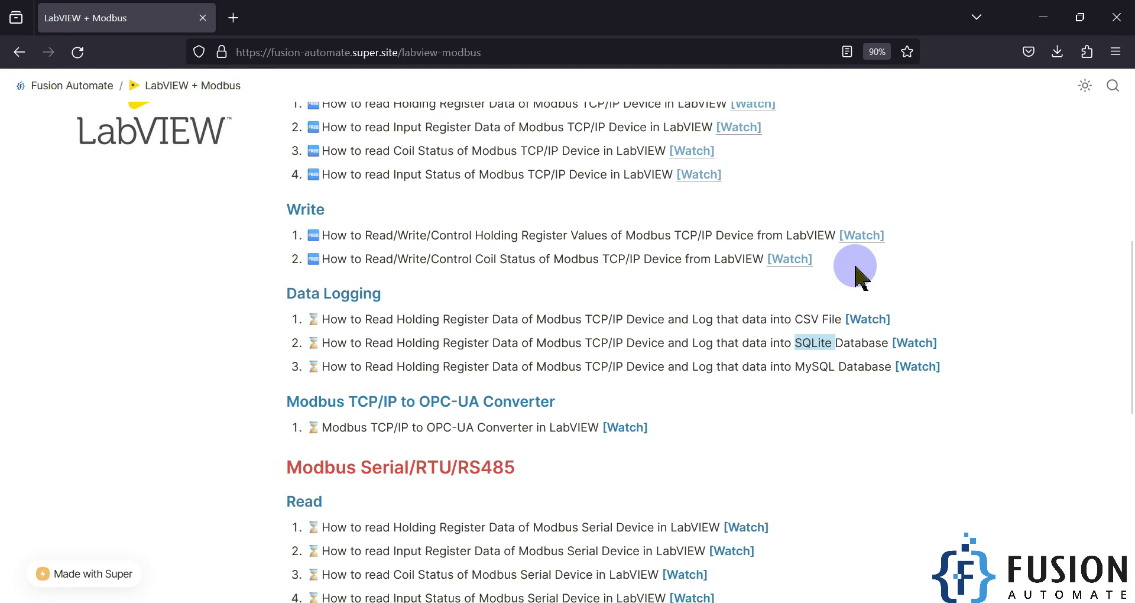
key("super+d")
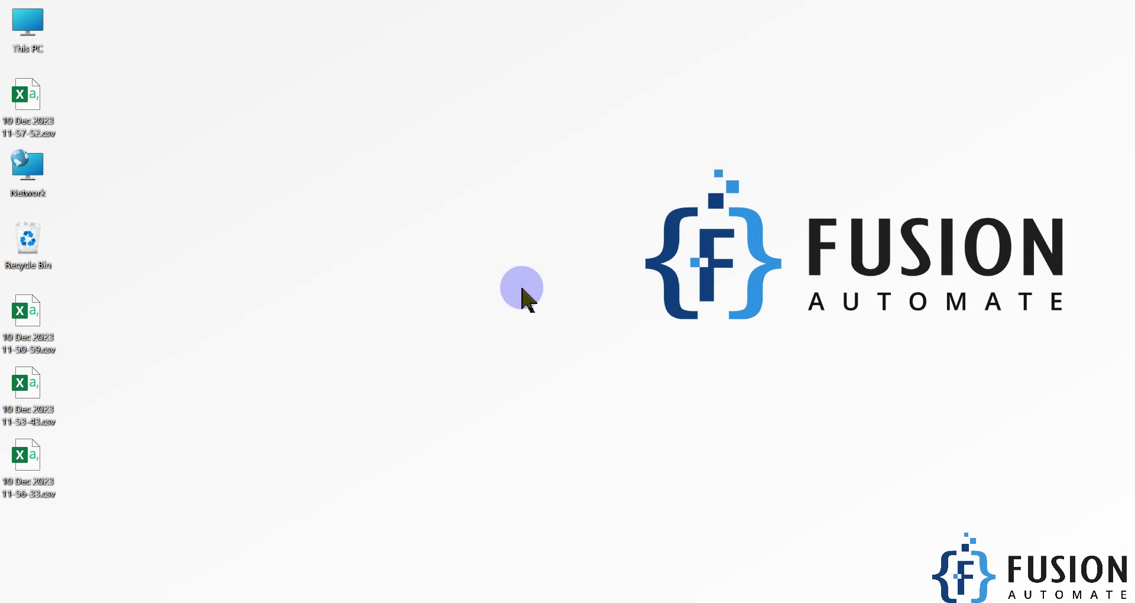